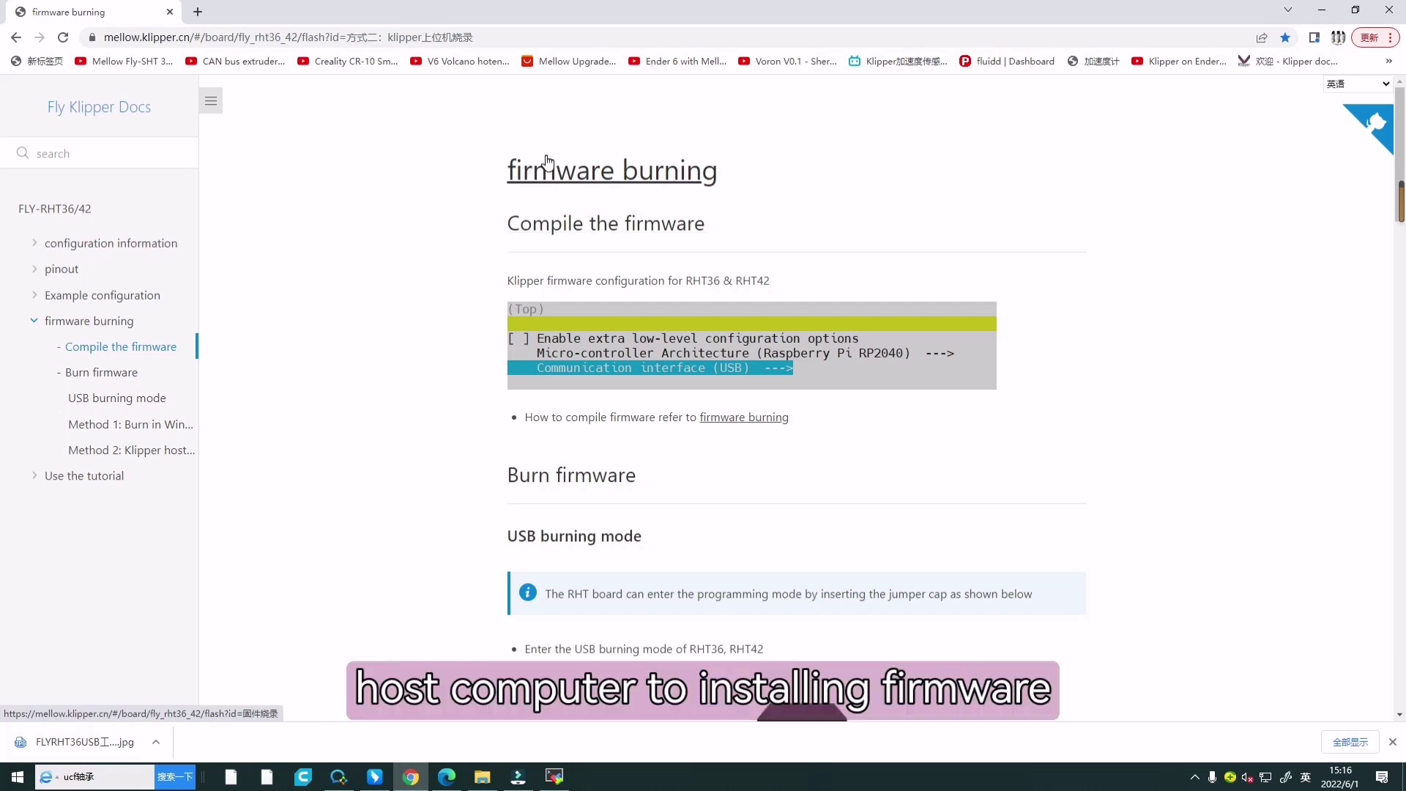
# Select, then deselect, the firmware burning page's web address in Fly Klipper Docs.
pyautogui.click(360, 38)
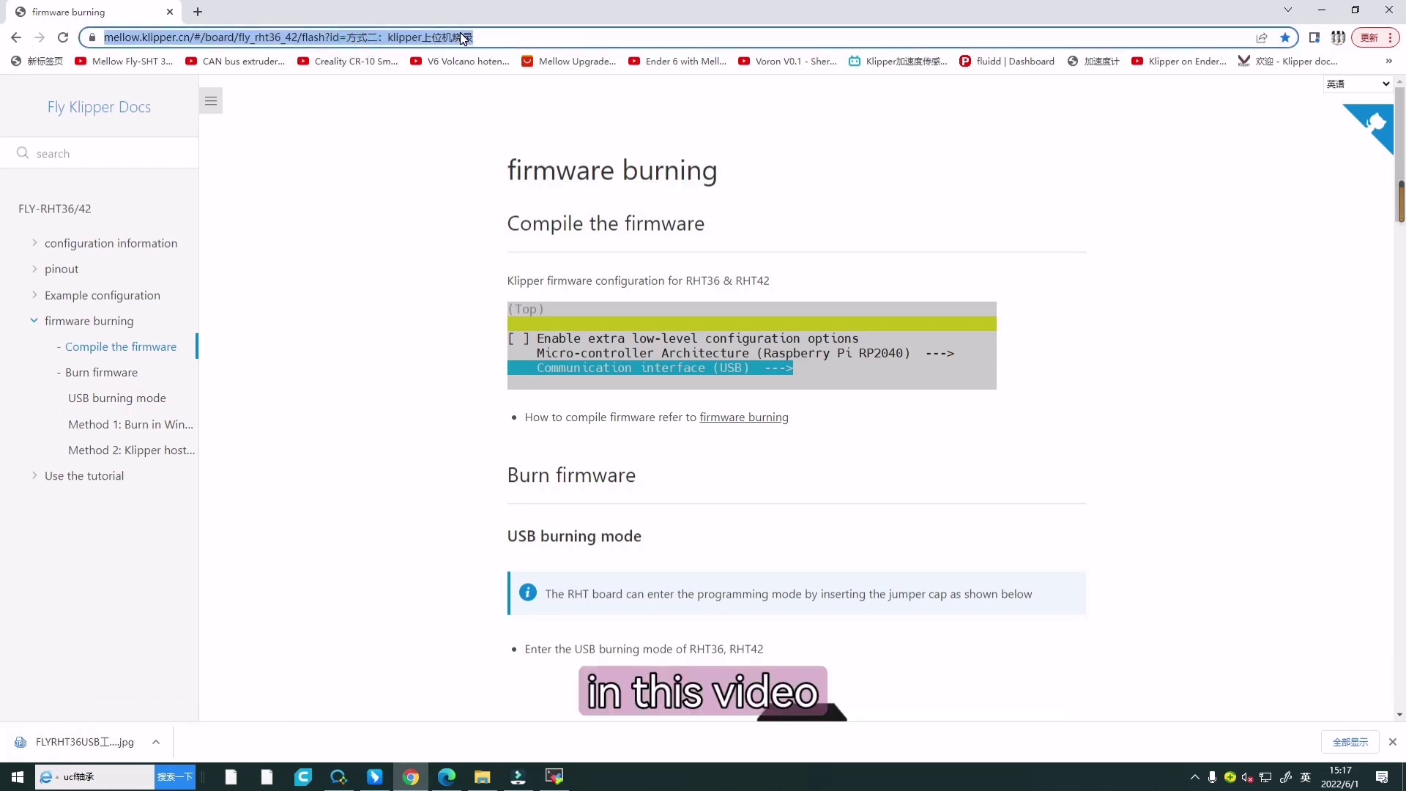
pyautogui.click(432, 163)
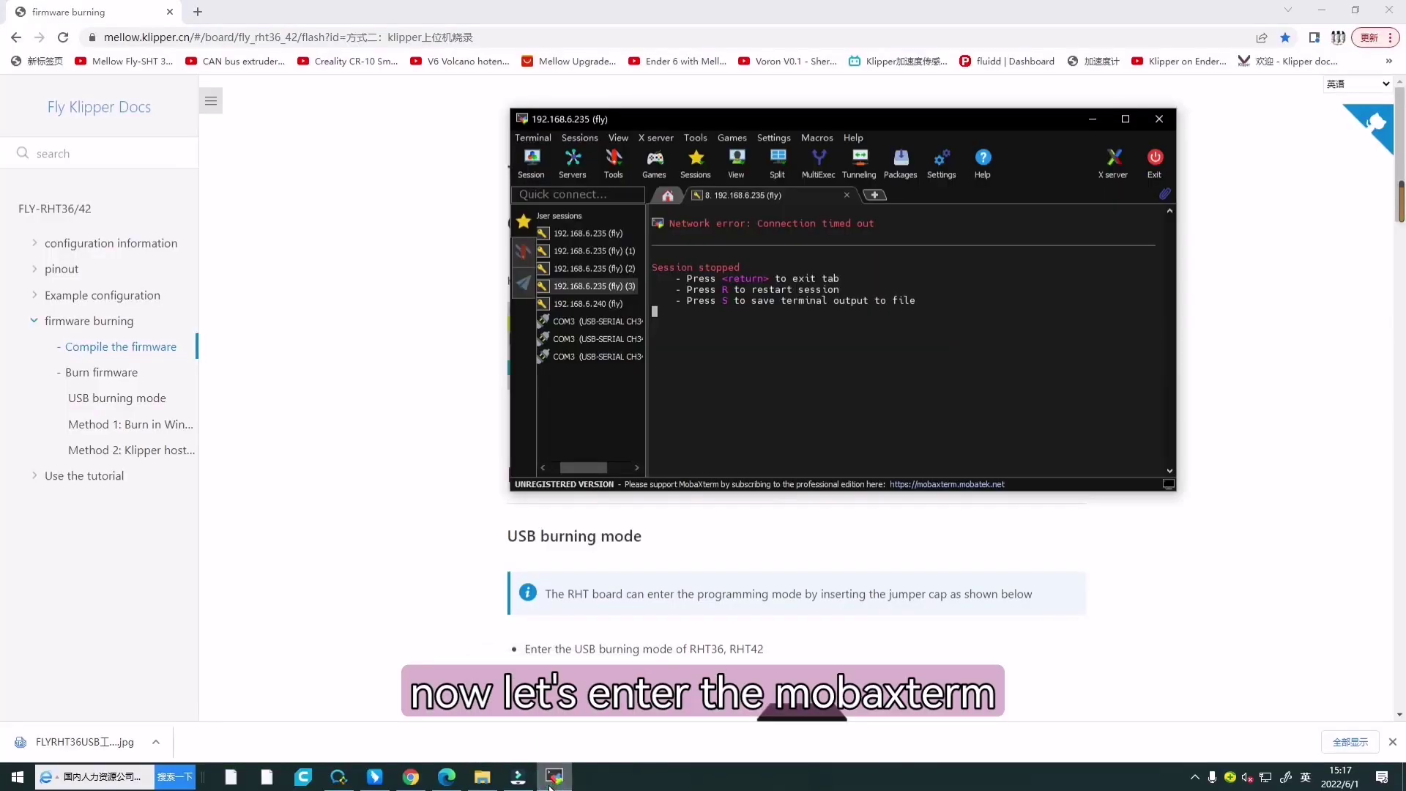
# Create an SSH session to remote host 192.168.6.235 with the login username filled in.
pyautogui.click(530, 162)
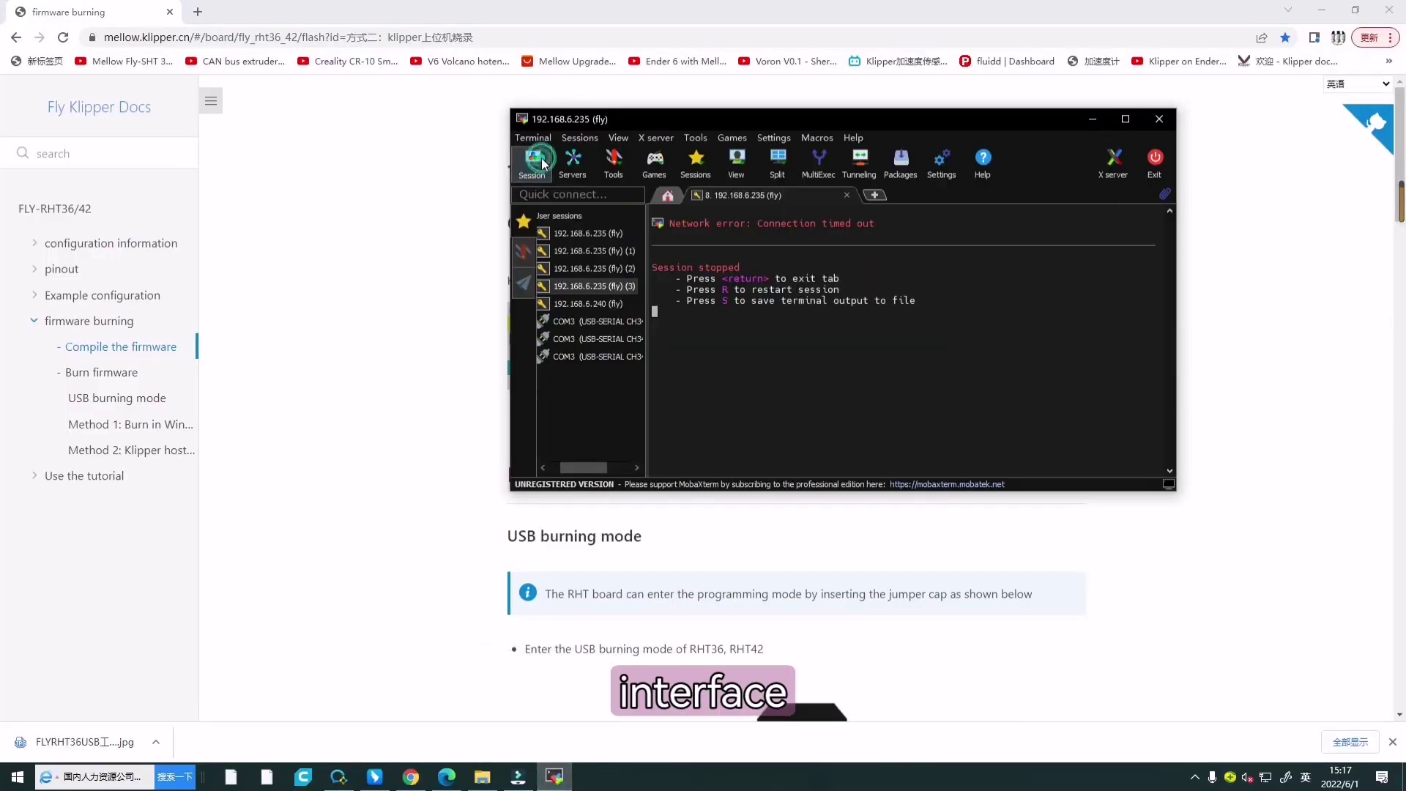
pyautogui.click(407, 226)
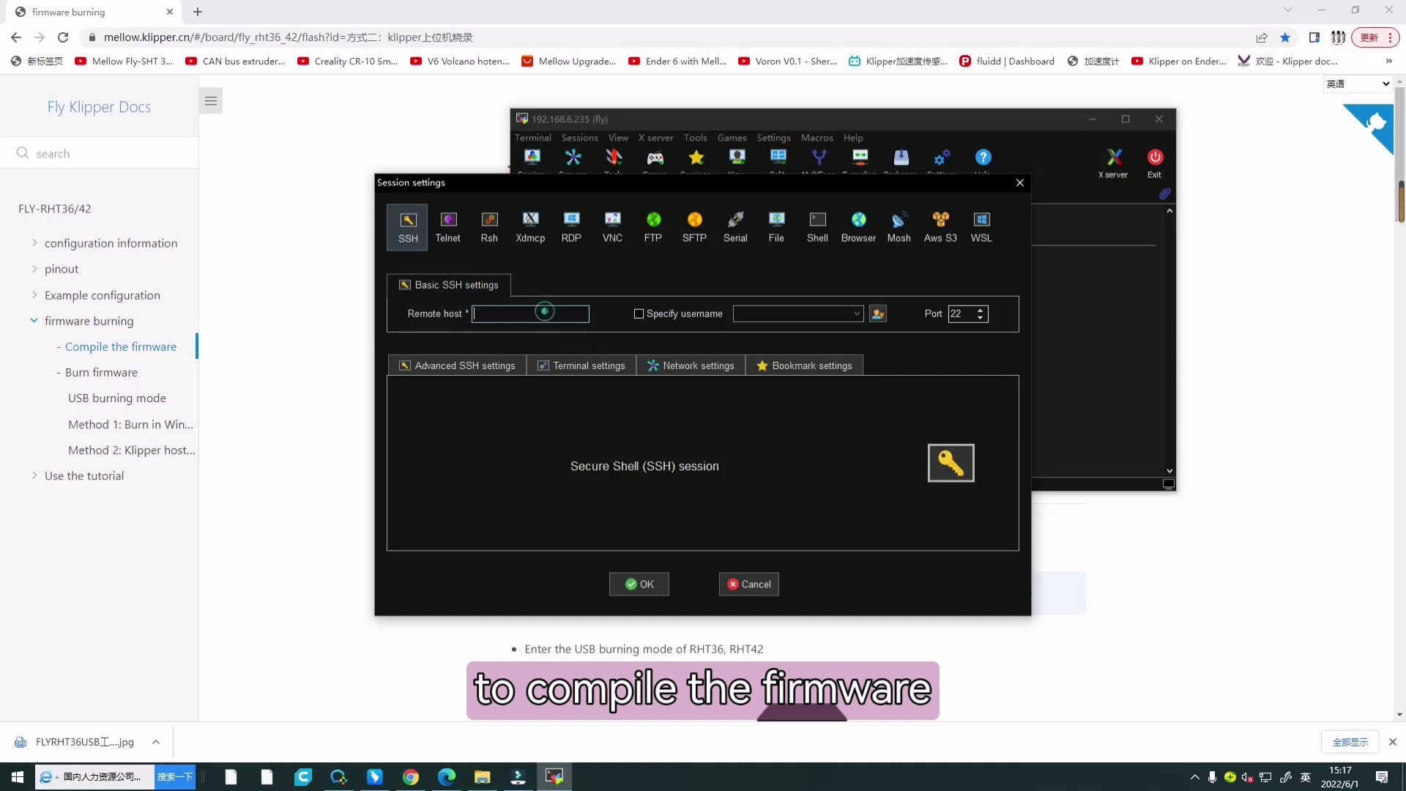
pyautogui.write('19')
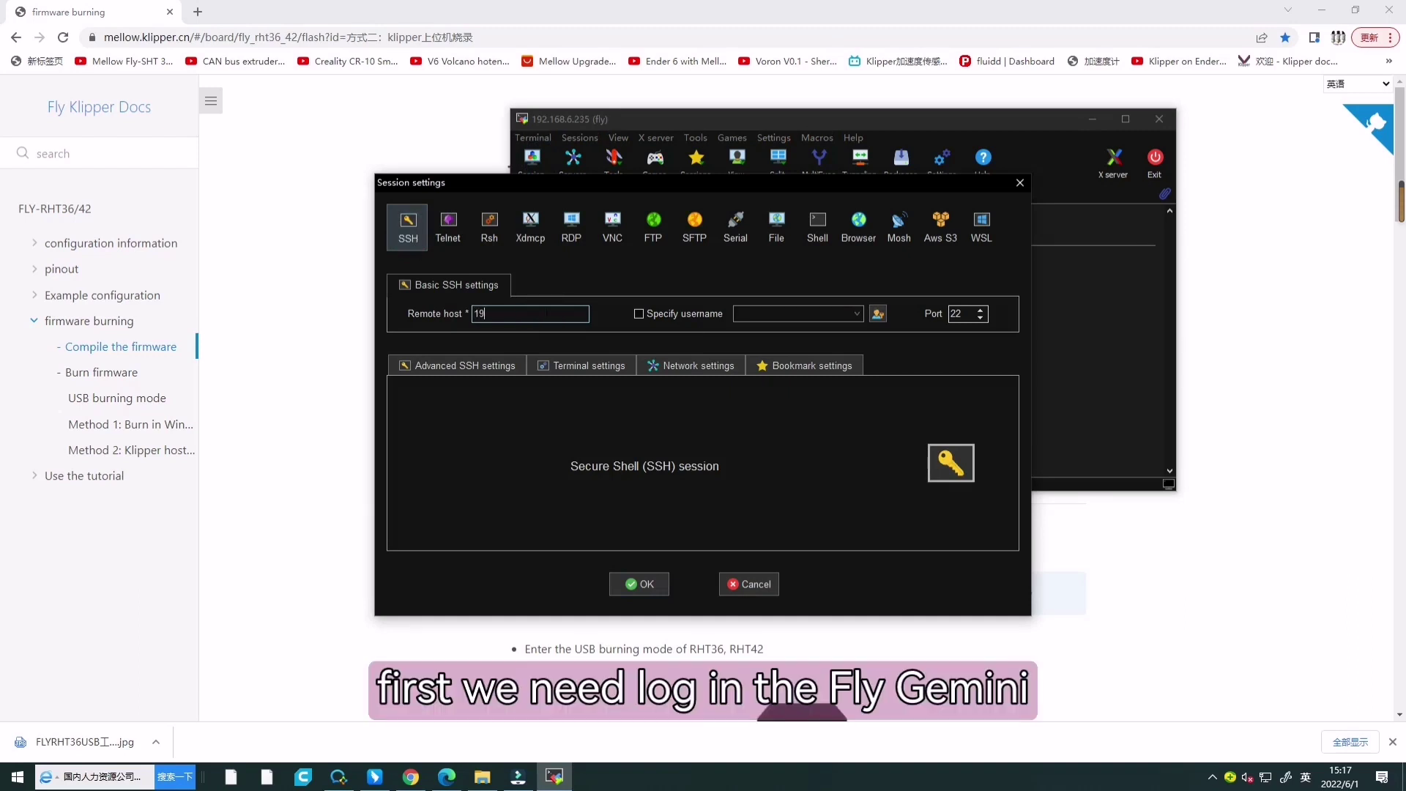
pyautogui.write('2.168.6')
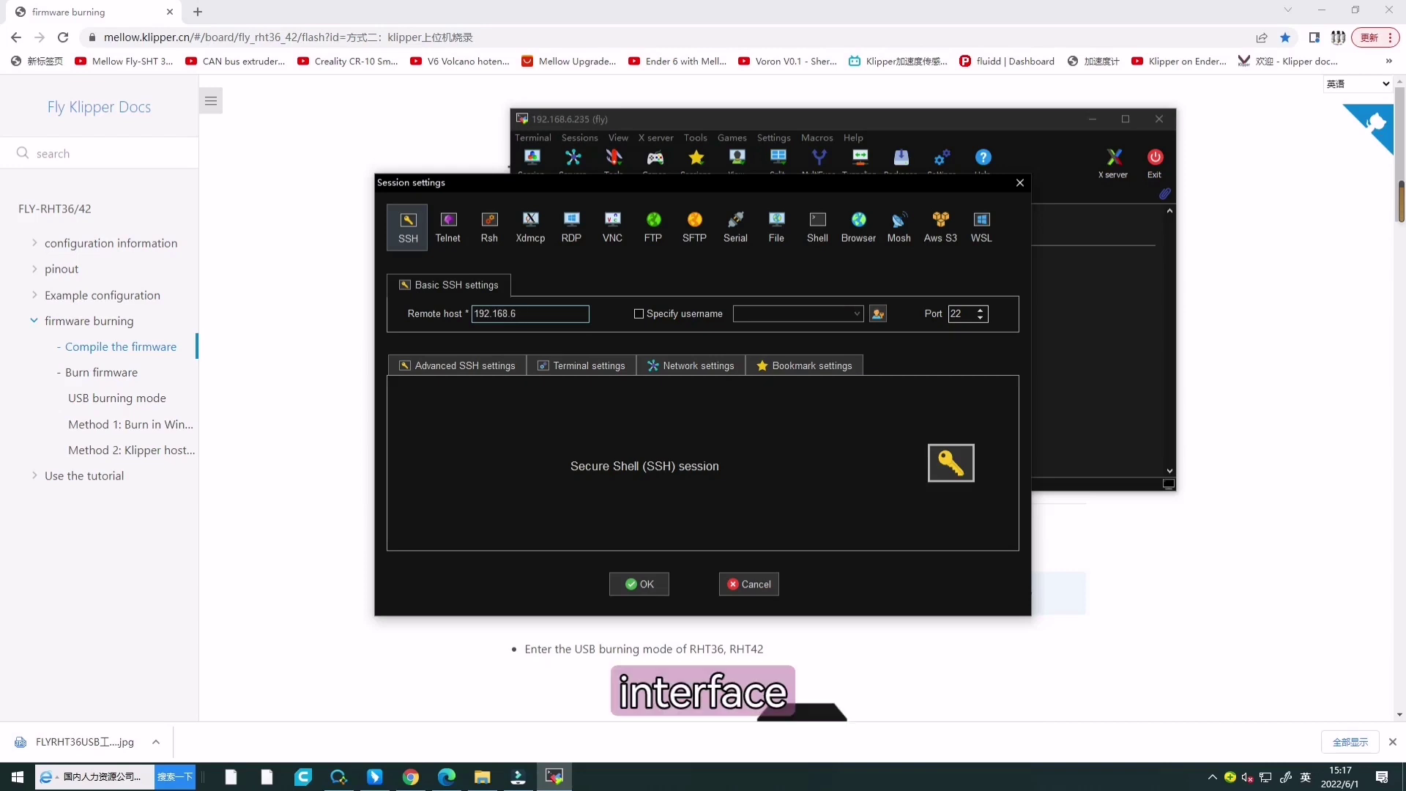
pyautogui.write('.235')
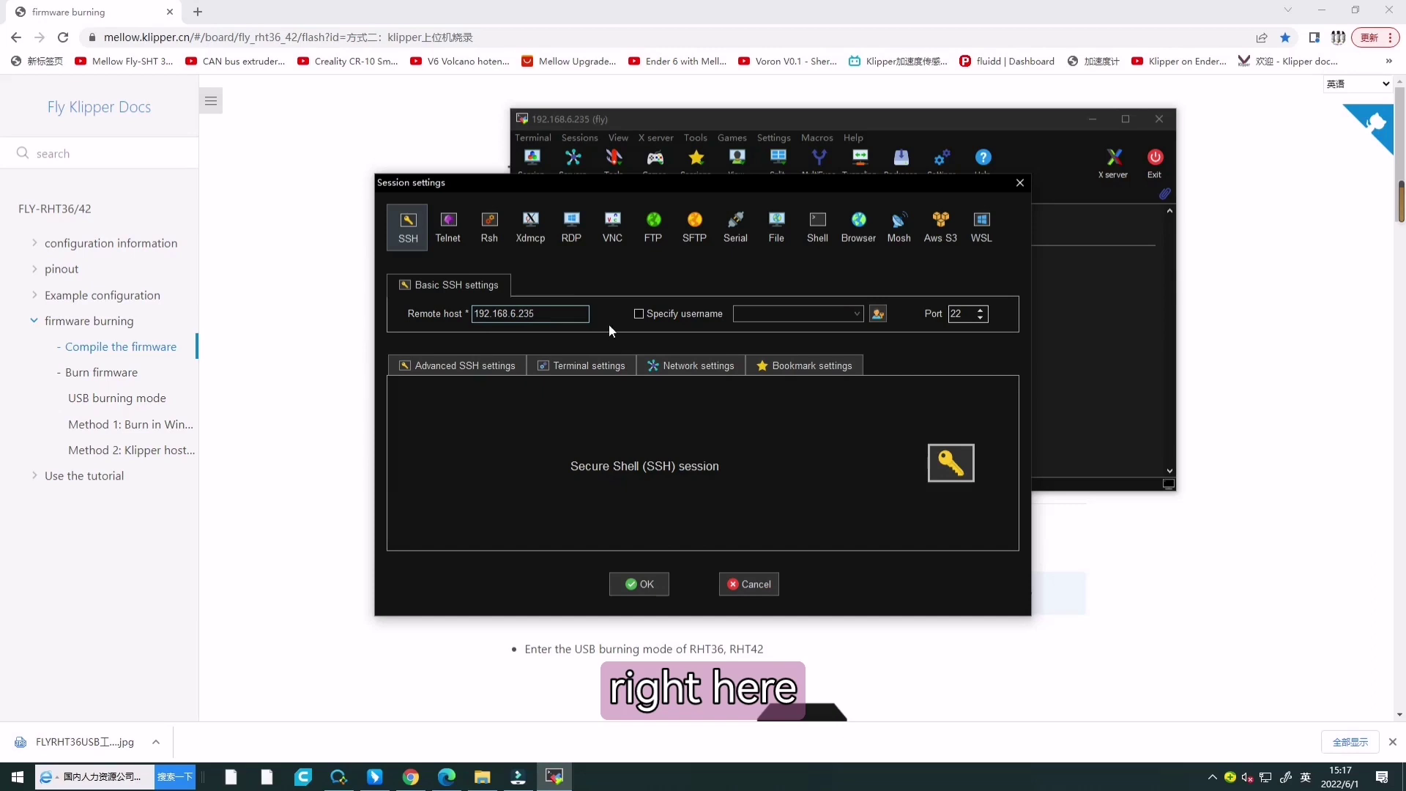
pyautogui.click(637, 313)
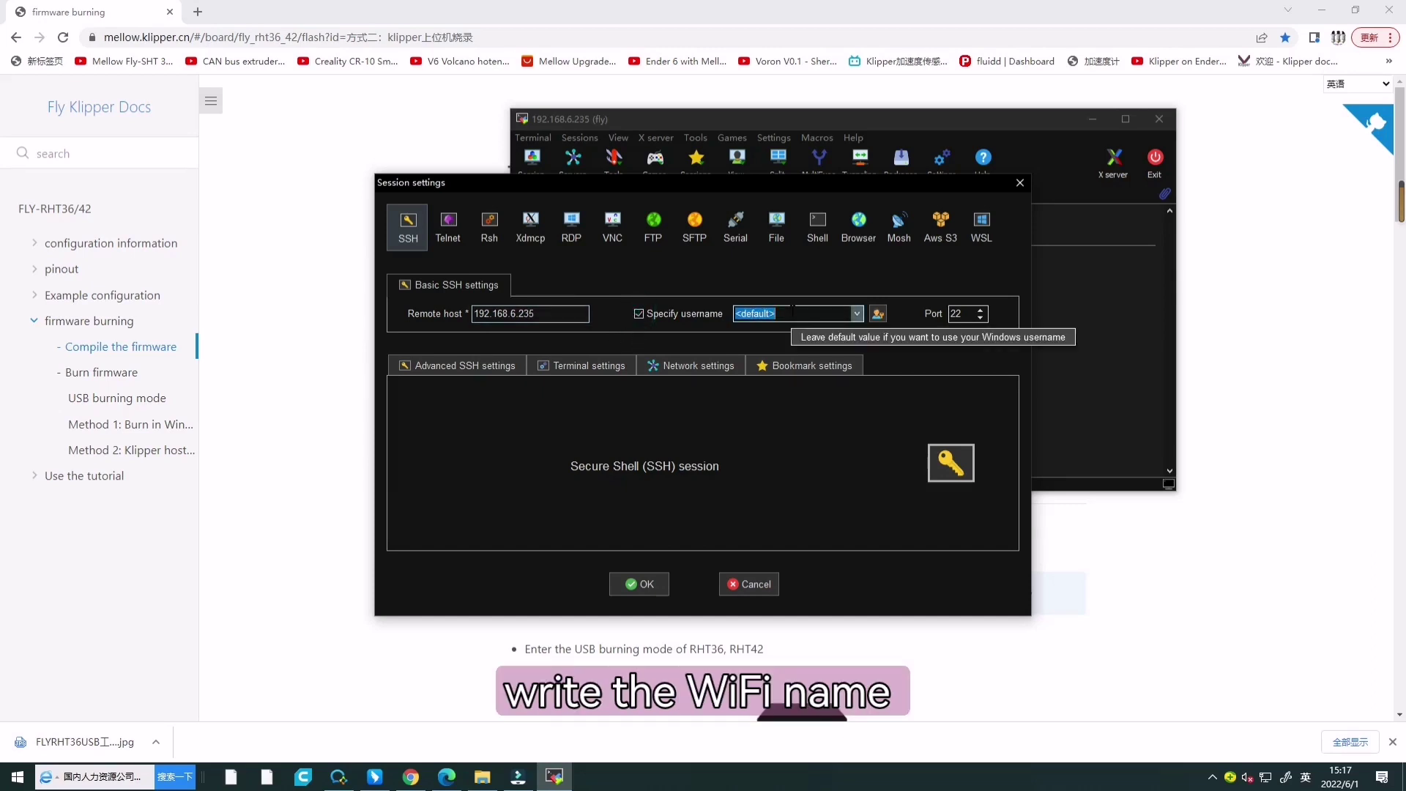
pyautogui.write('fly')
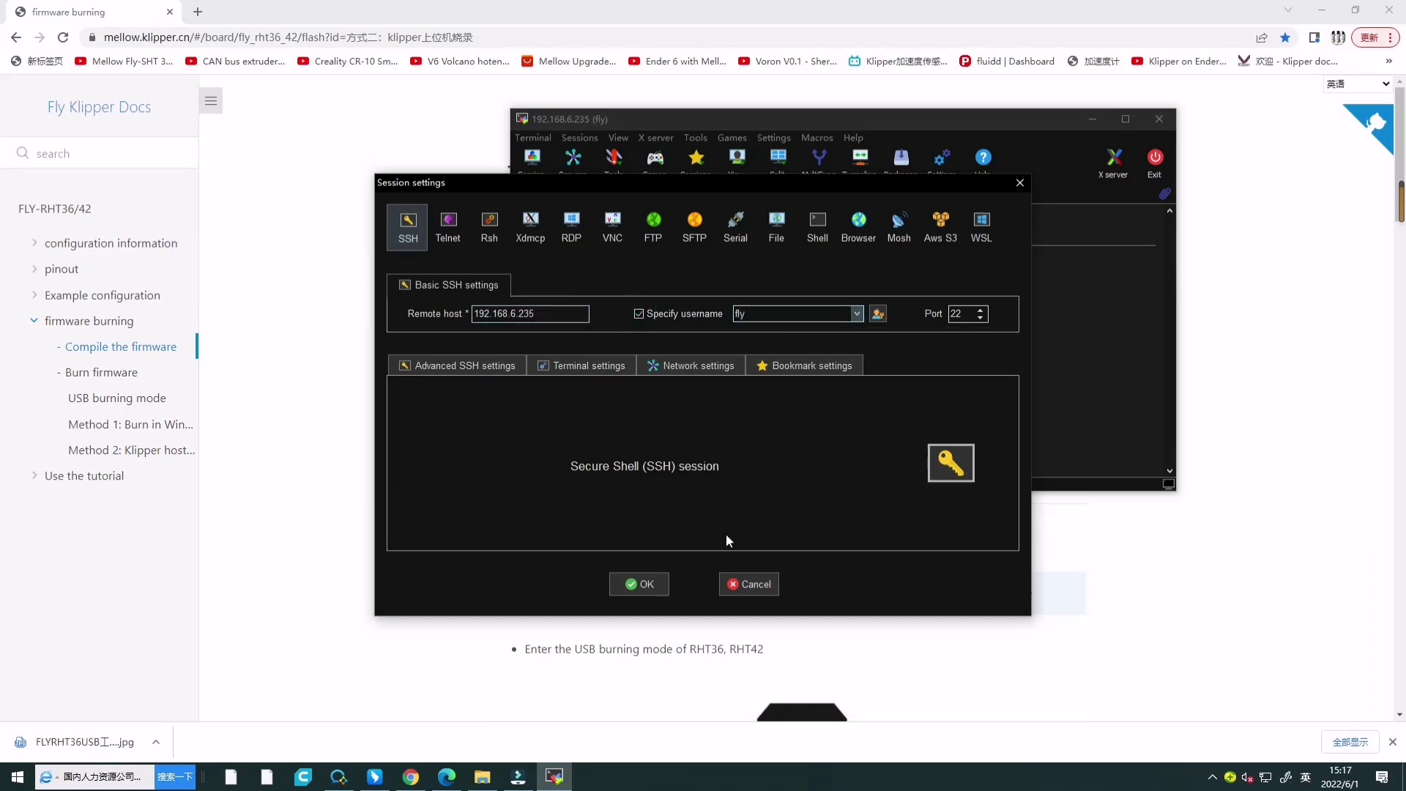
pyautogui.click(663, 572)
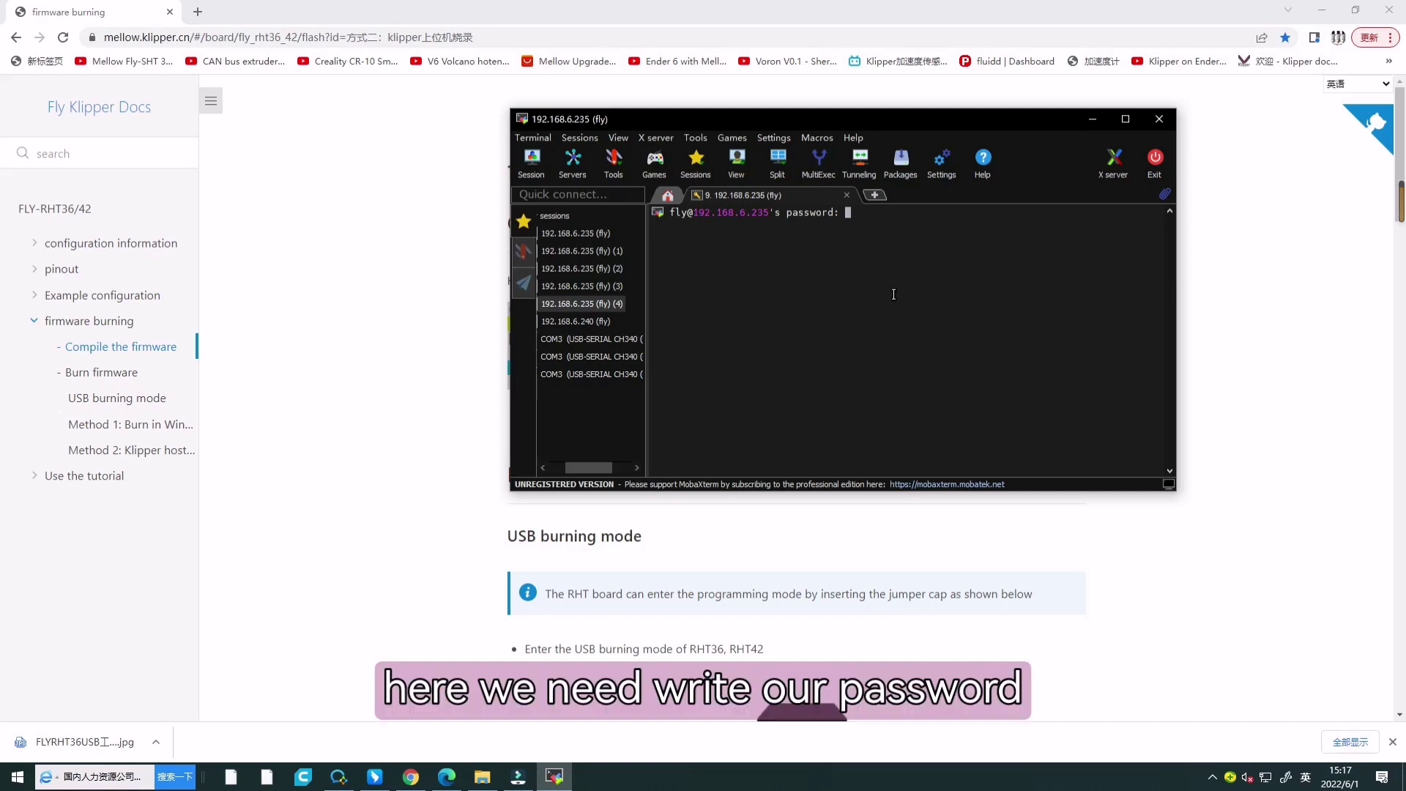
# Submit the password, save it, and skip the master password setup to reach the shell.
pyautogui.press('Return')
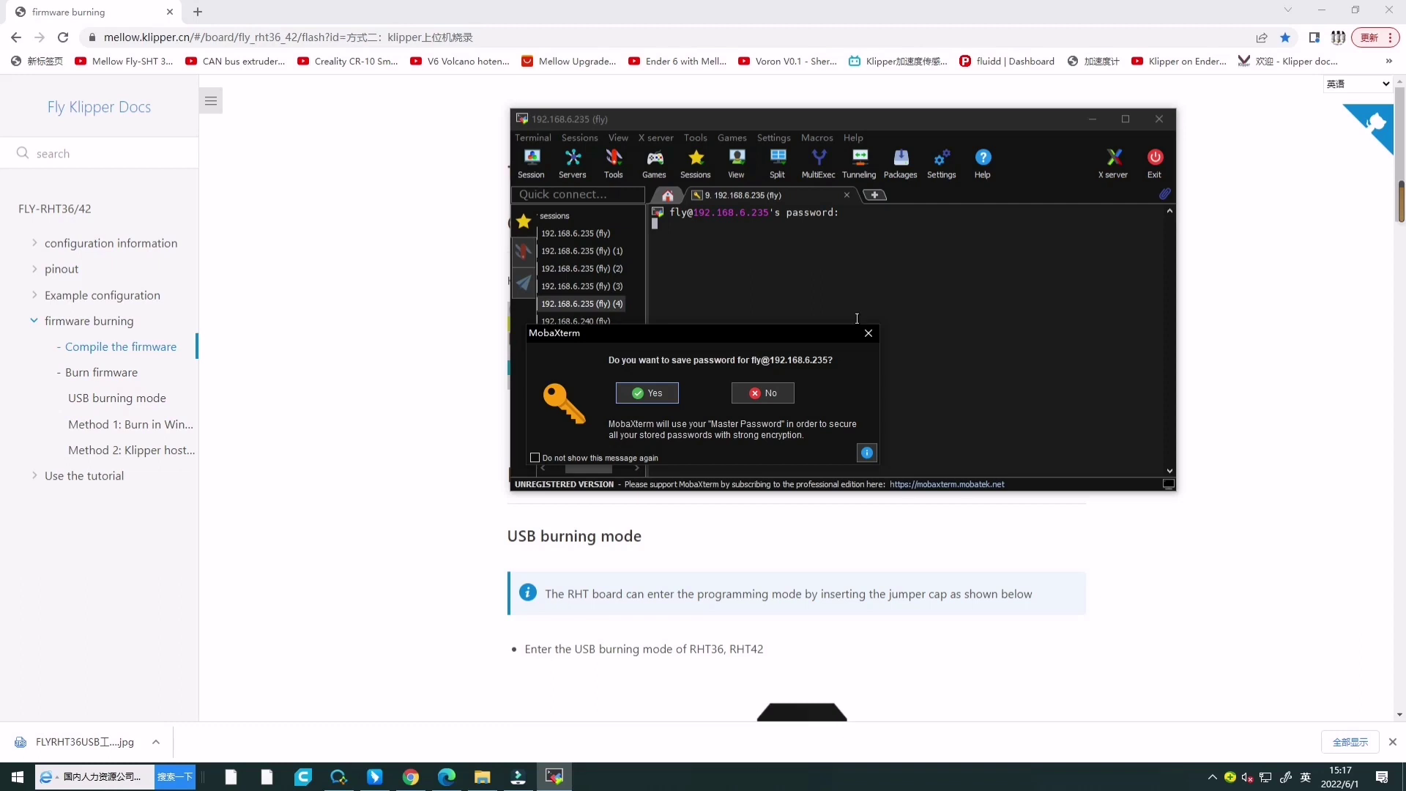
pyautogui.click(626, 395)
pyautogui.click(749, 553)
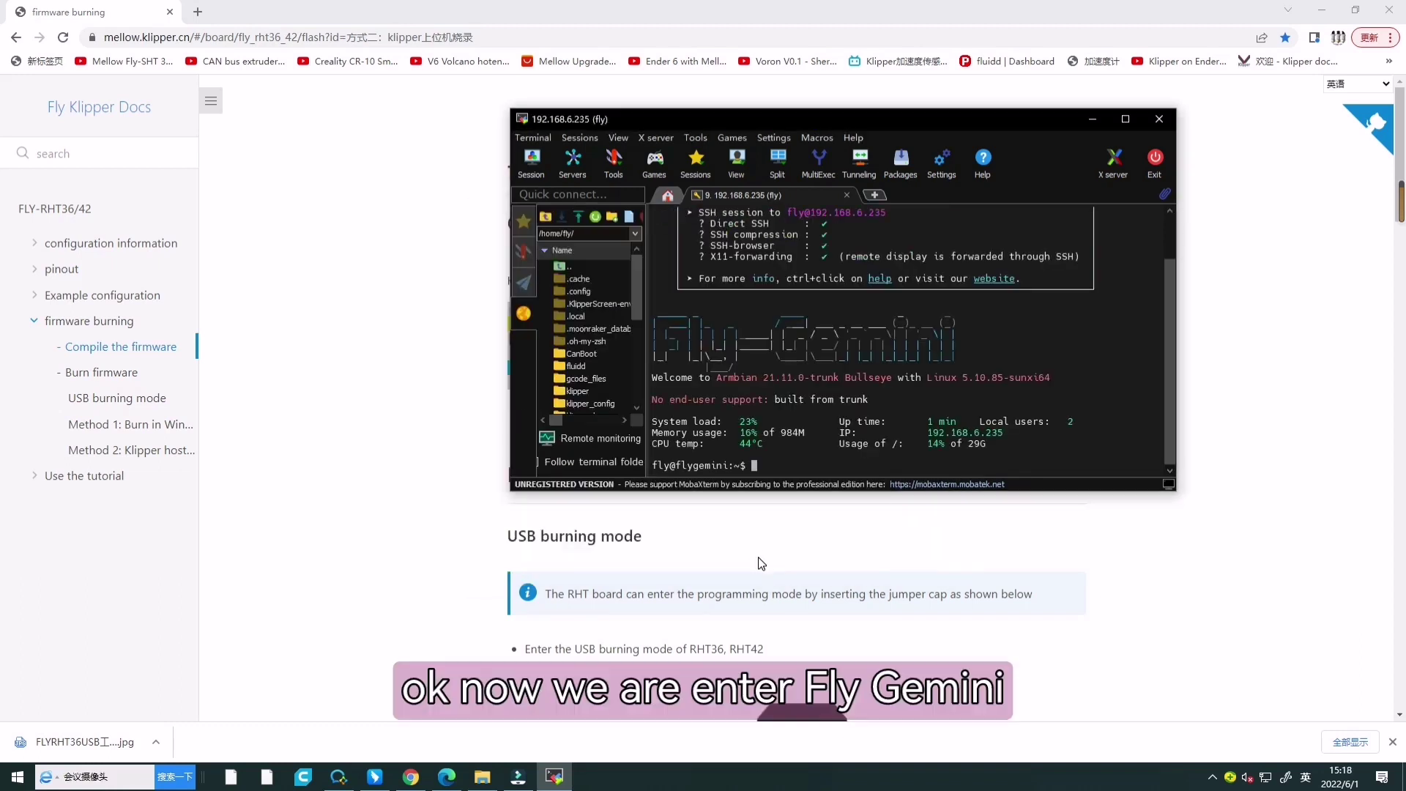
# Enter the klipper folder and run make clean to remove the previous build.
pyautogui.write('cd klipper')
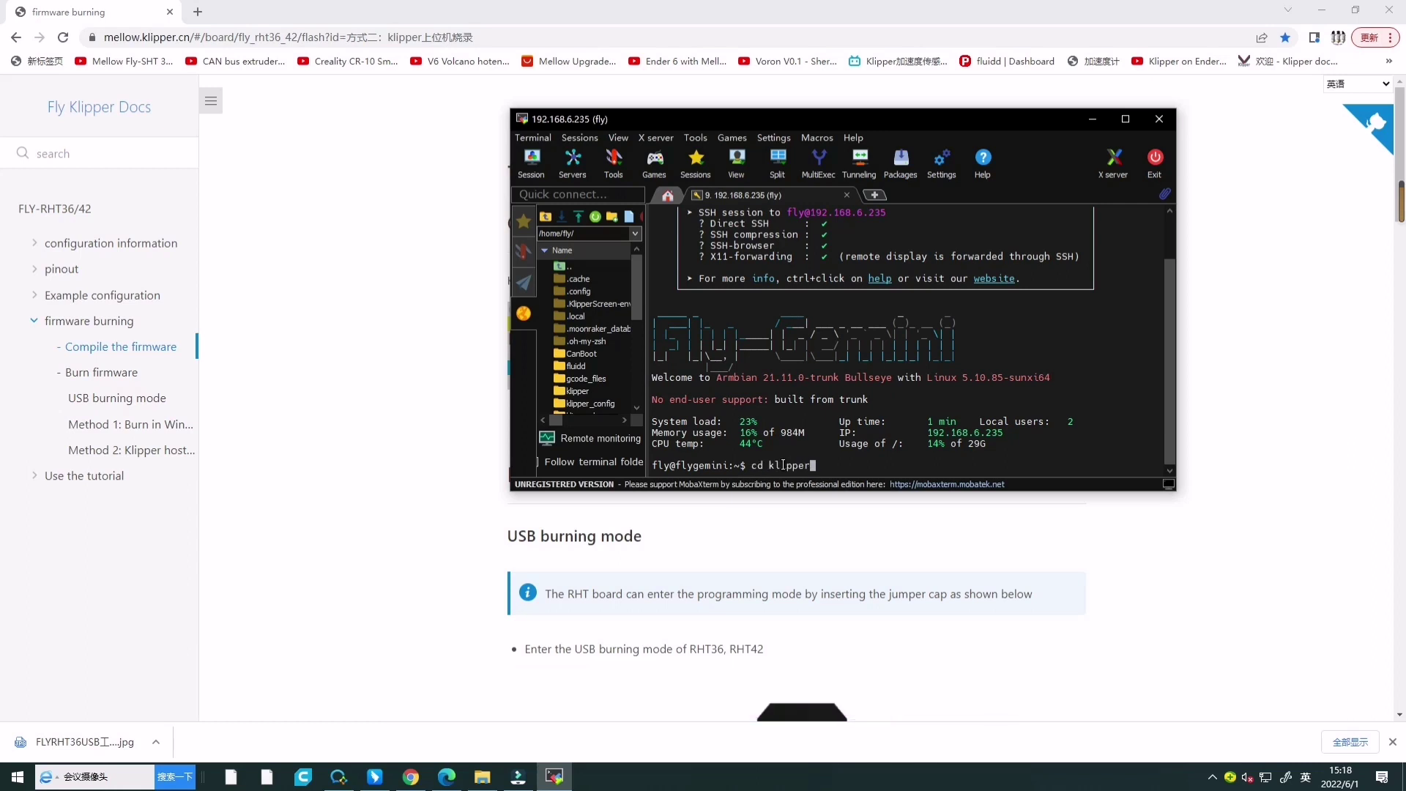
pyautogui.press('Return')
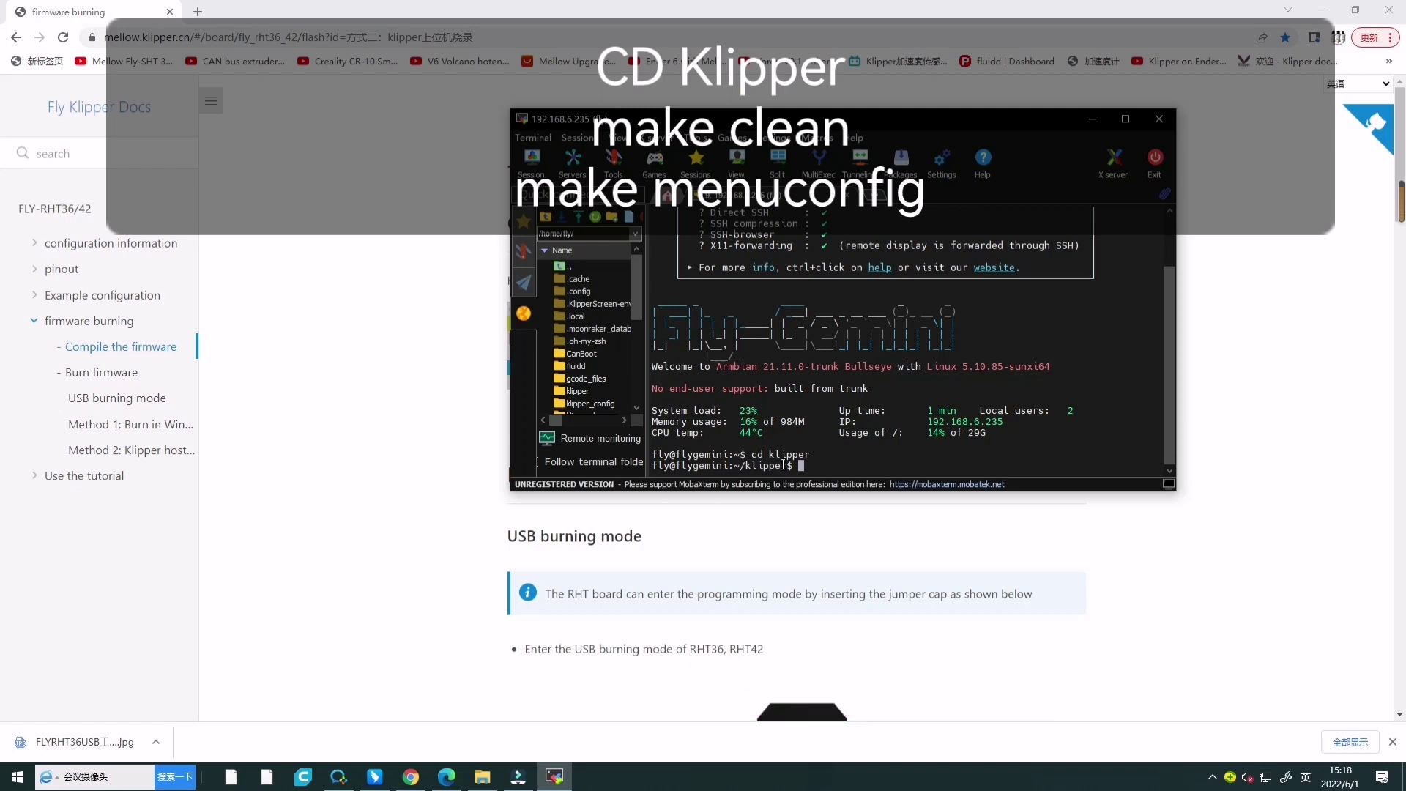
pyautogui.write('make clean')
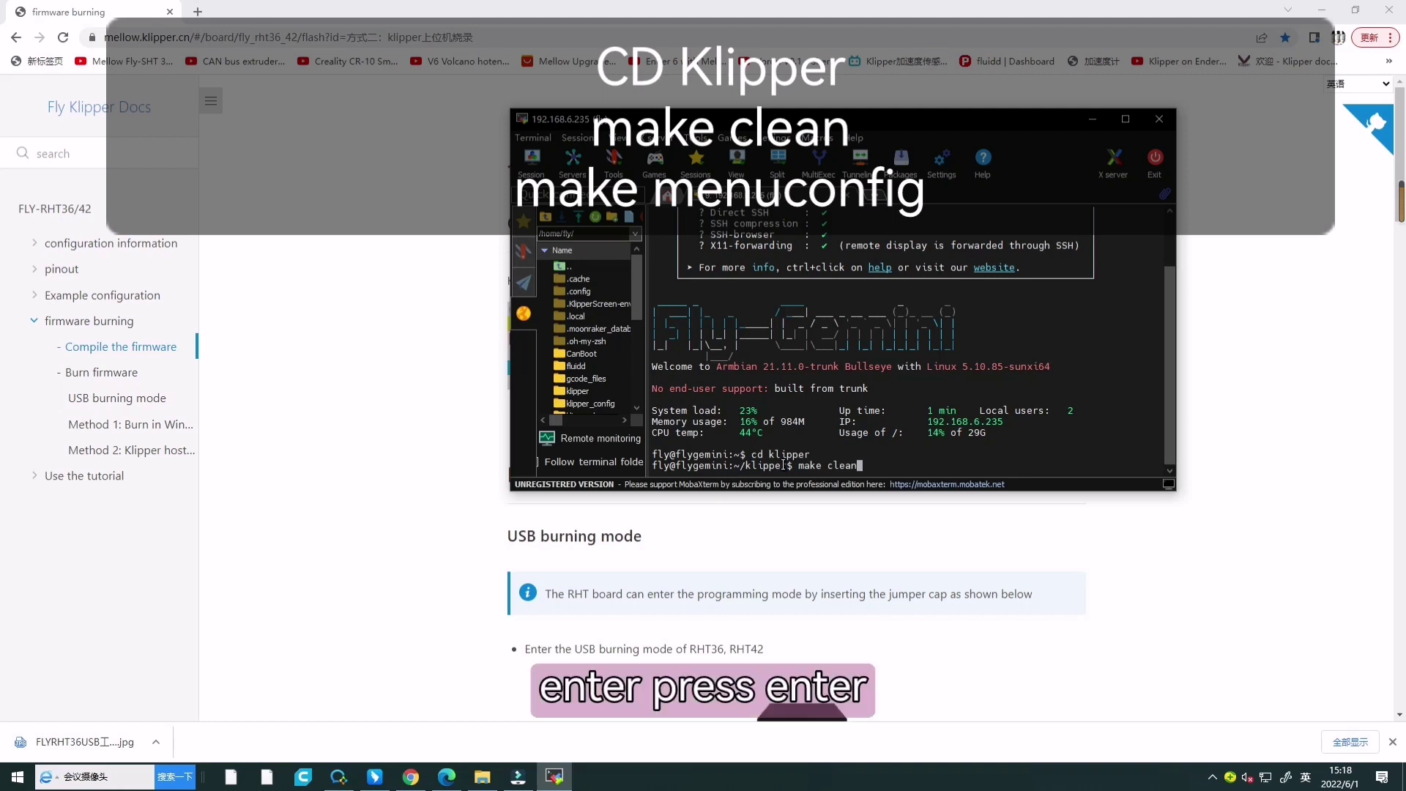
pyautogui.press('Return')
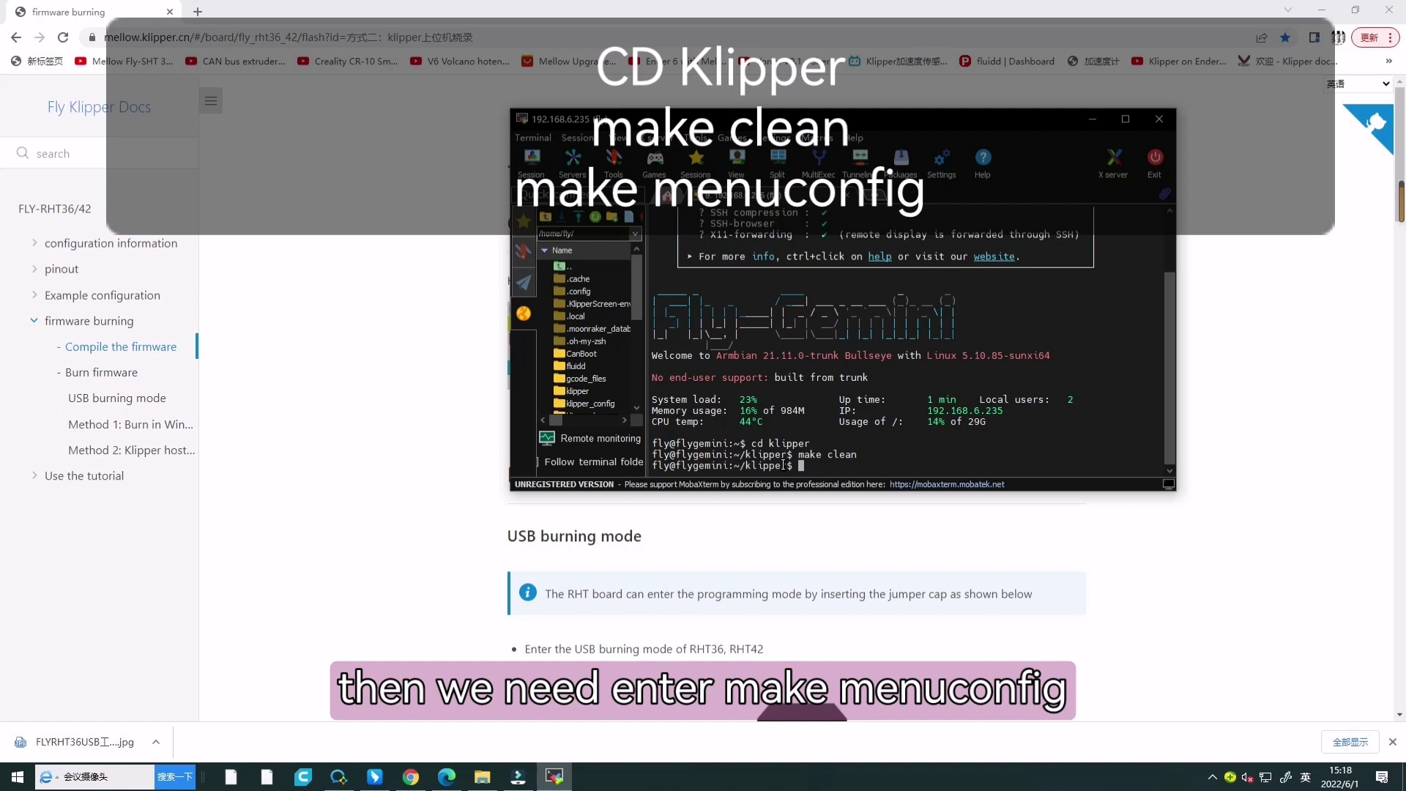
# Run make menuconfig to open the Klipper Firmware Configuration menu.
pyautogui.write('make')
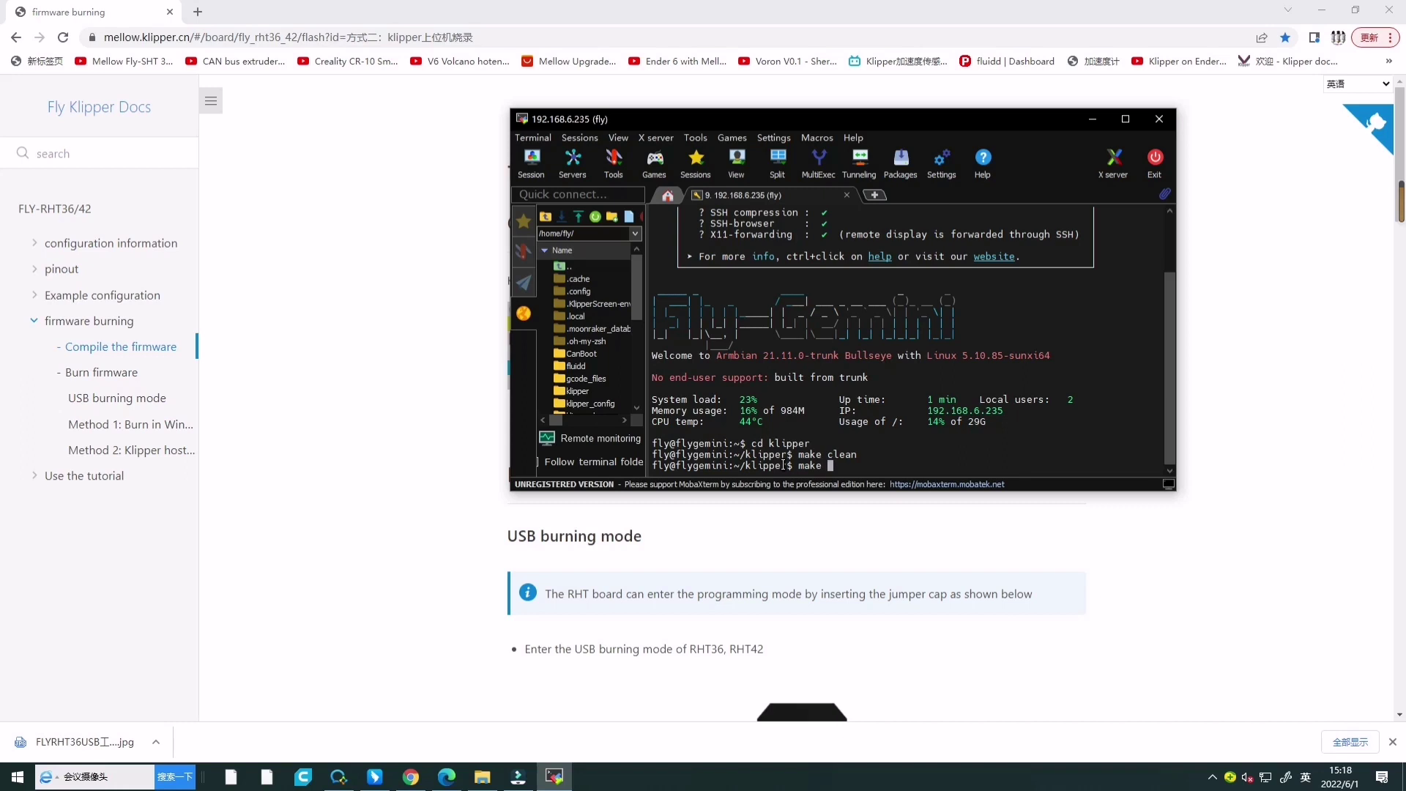
pyautogui.write(' c')
pyautogui.press('BackSpace')
pyautogui.write('menuconfig')
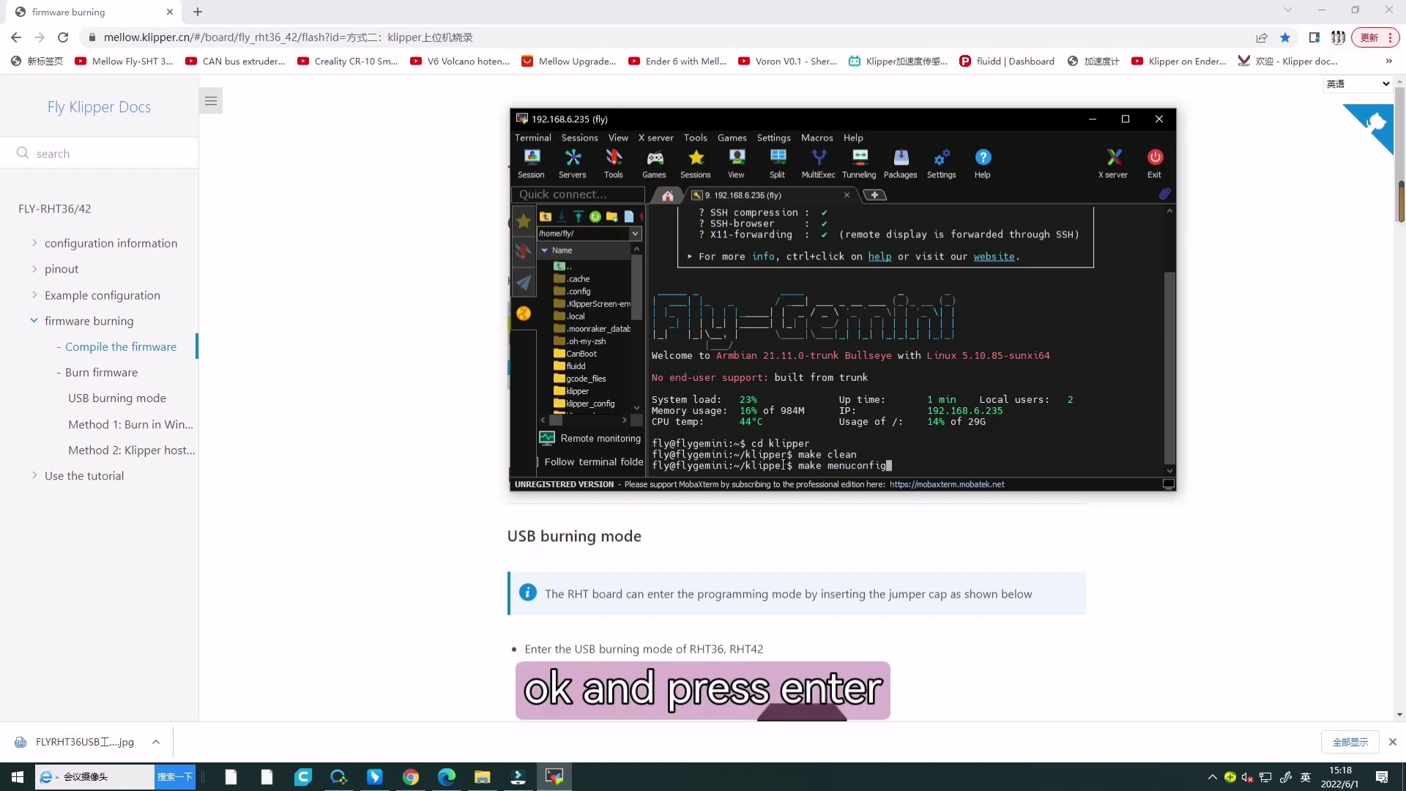
pyautogui.press('Return')
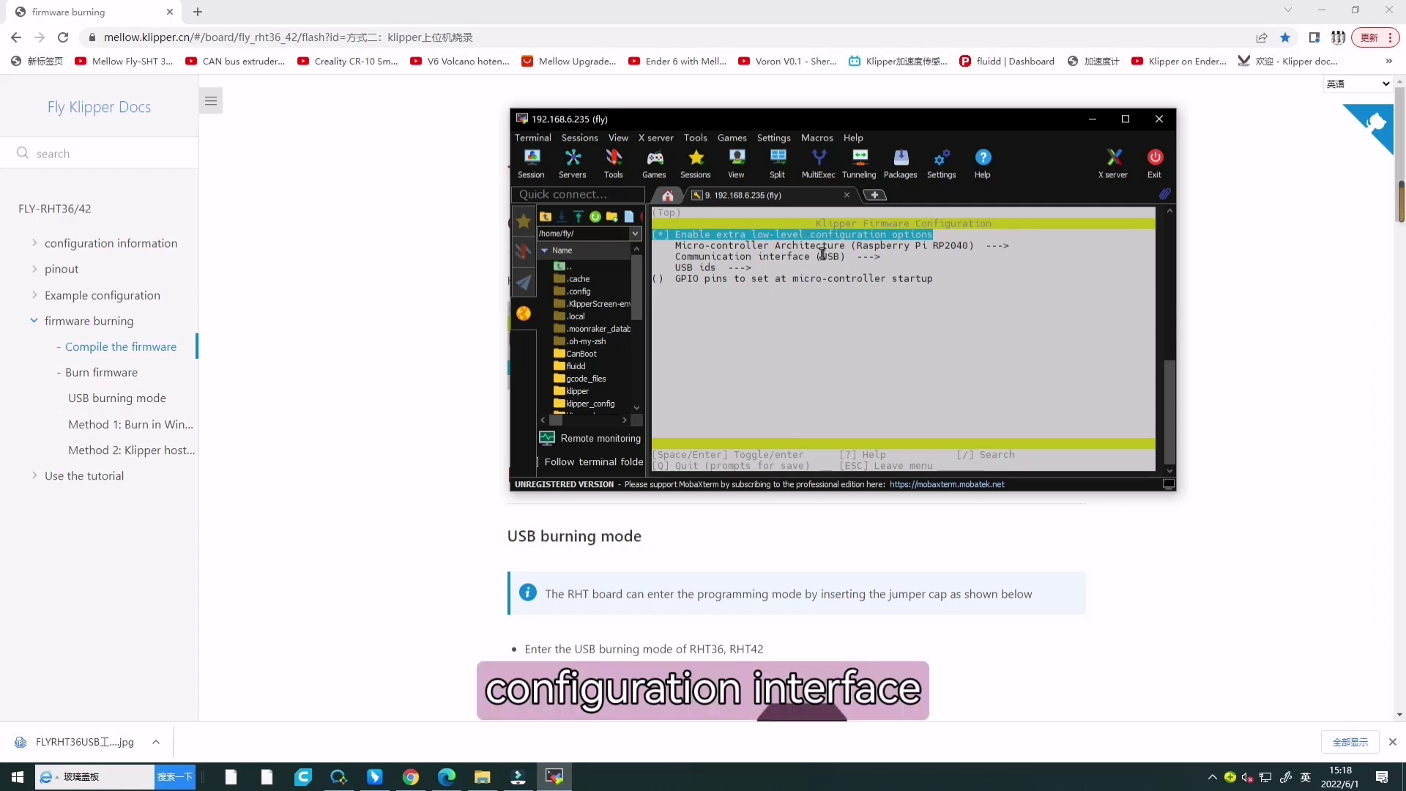
# Keep Raspberry Pi RP2040 architecture and USB communication interface, then quit menuconfig.
pyautogui.press('Down')
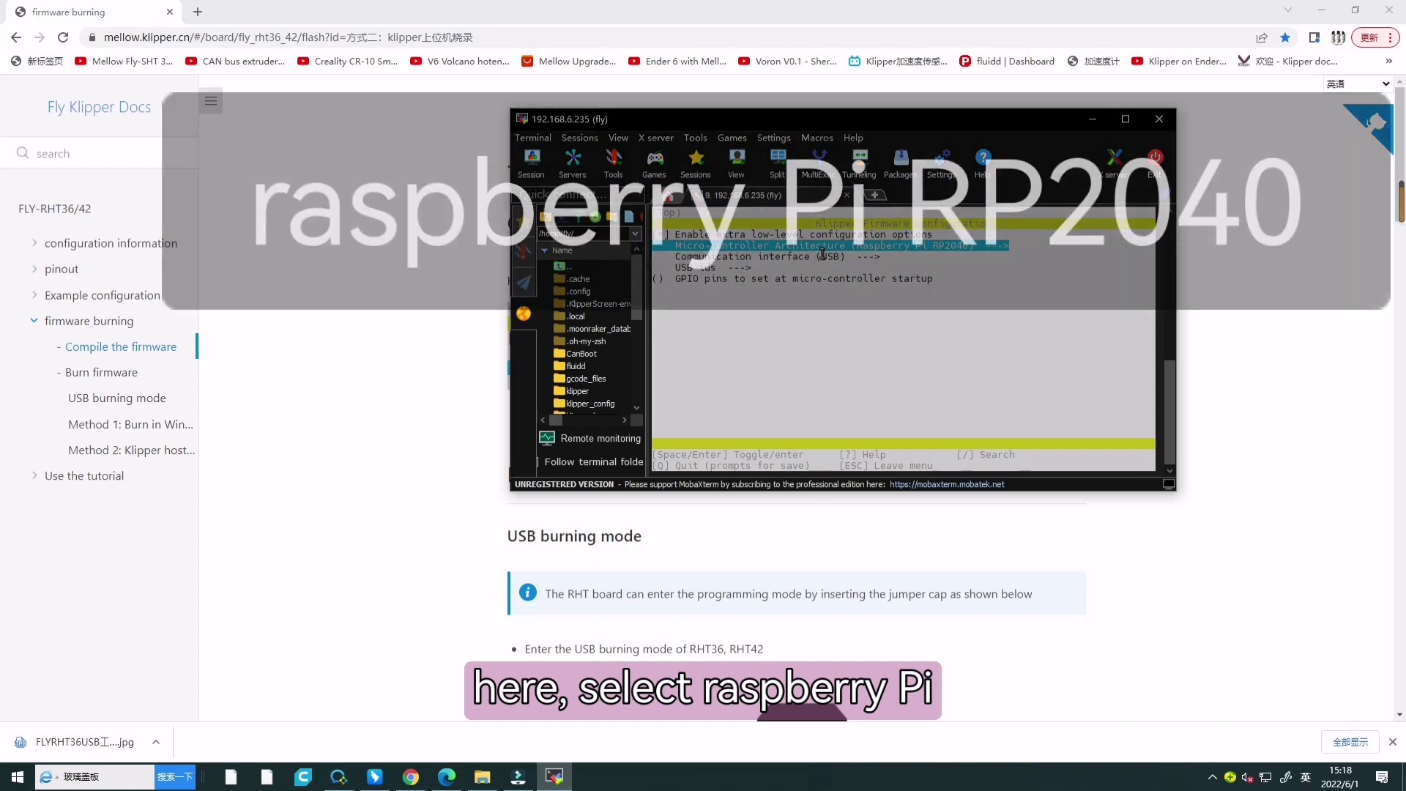
pyautogui.press('Return')
pyautogui.press('Return')
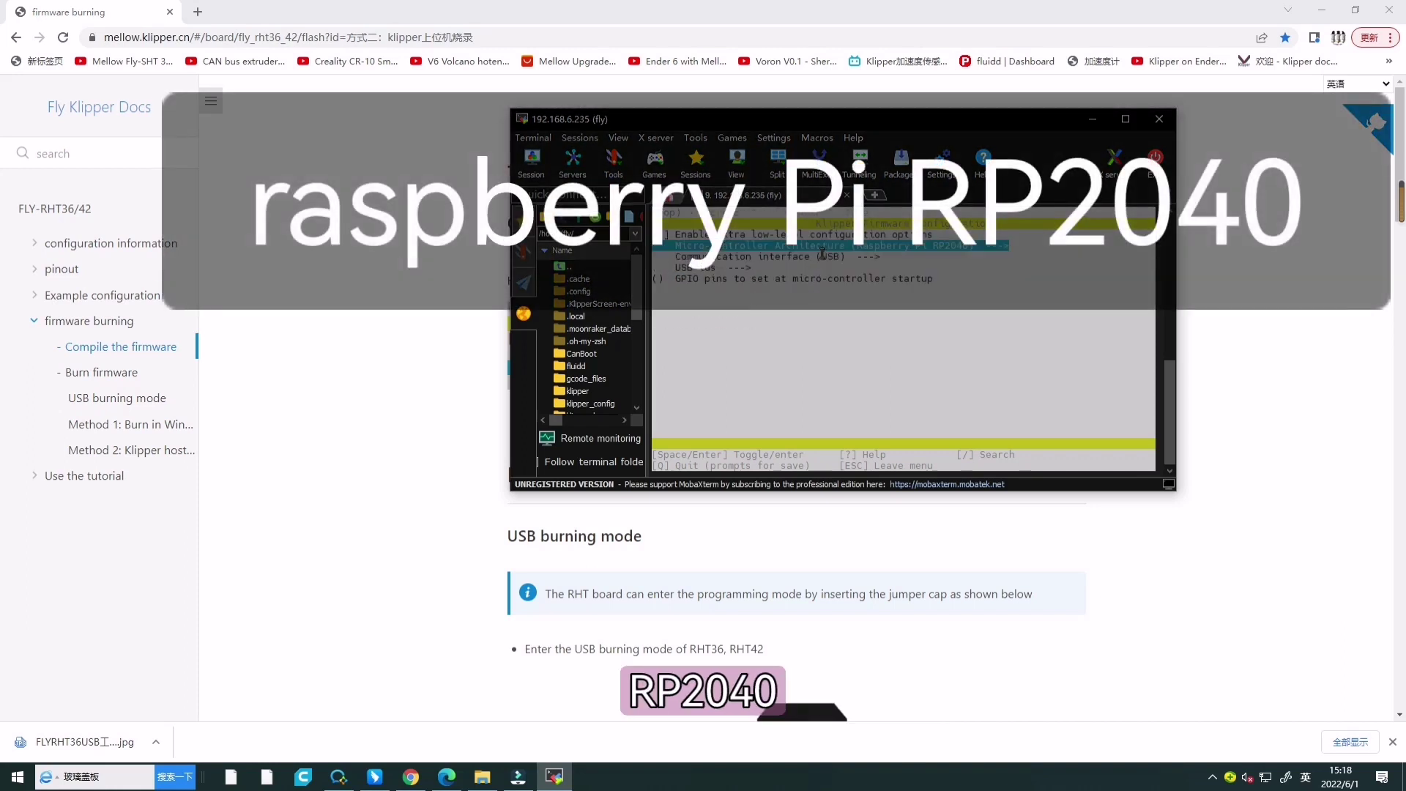
pyautogui.press('Down')
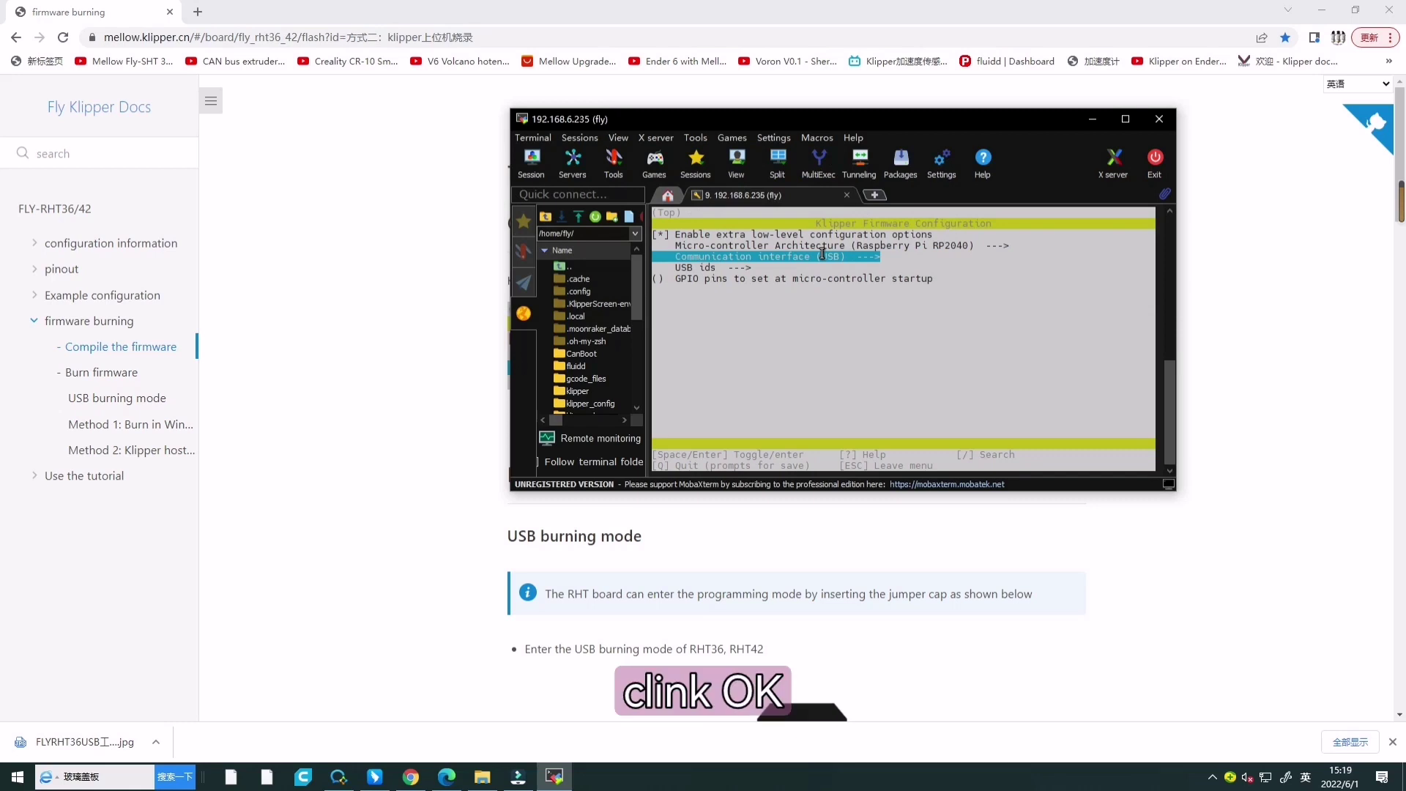
pyautogui.press('Return')
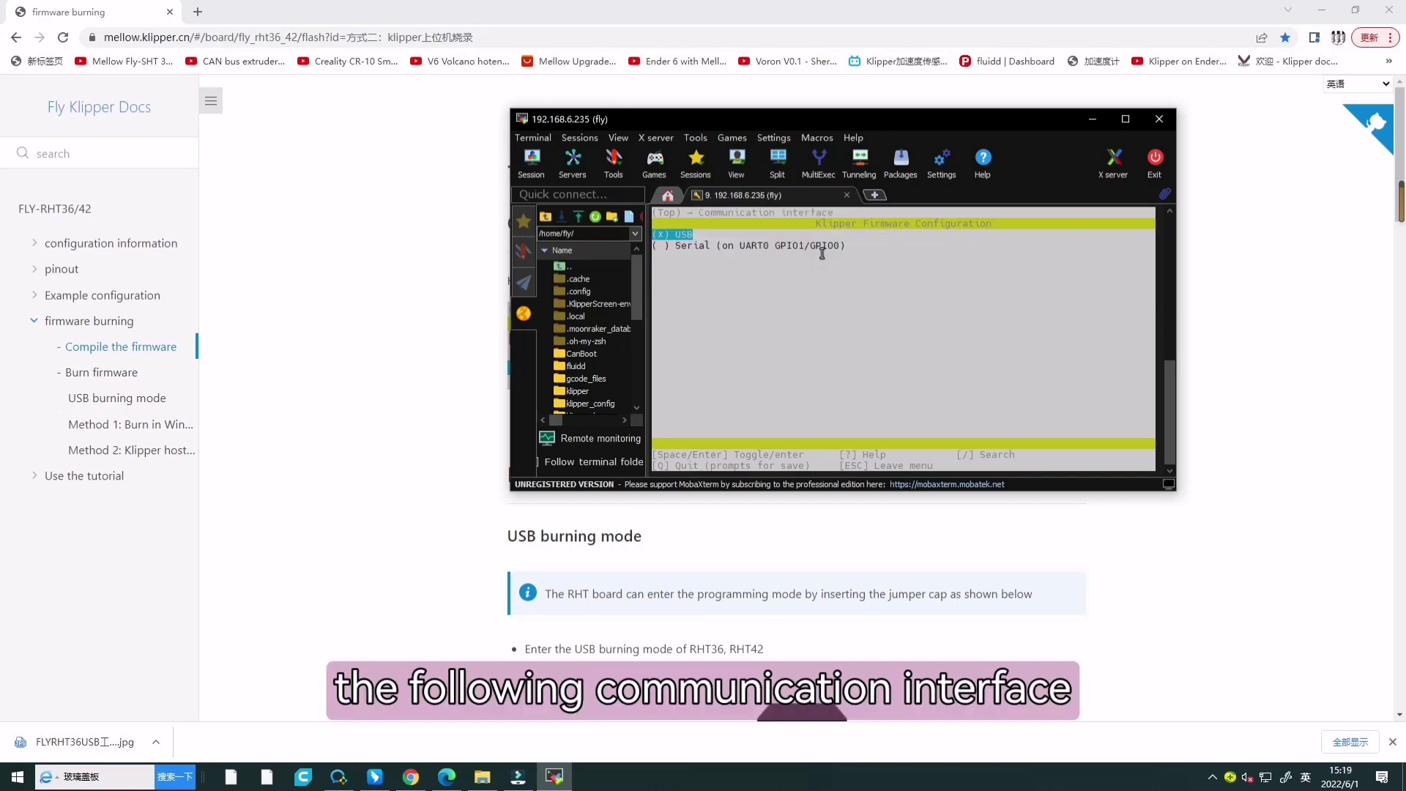
pyautogui.press('Return')
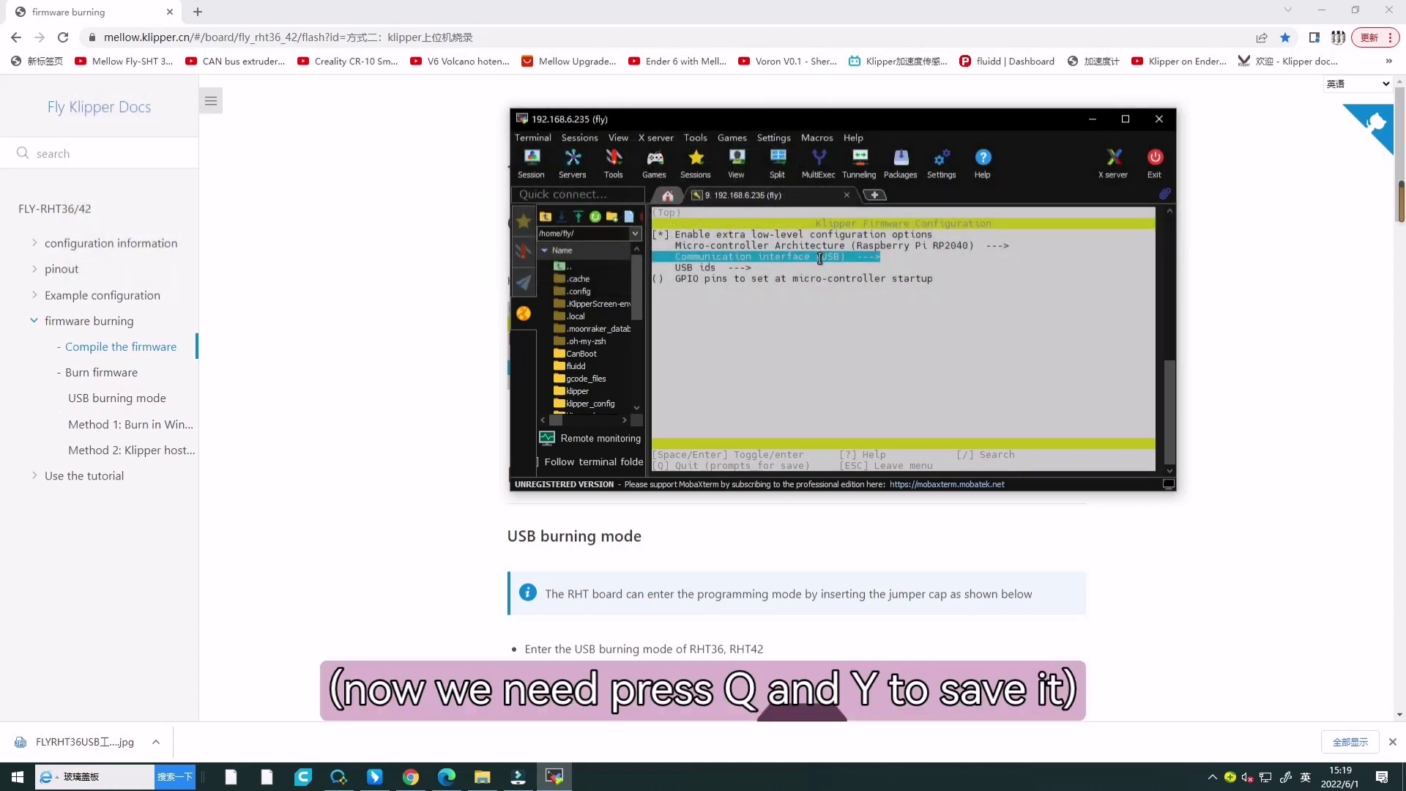
pyautogui.press('q')
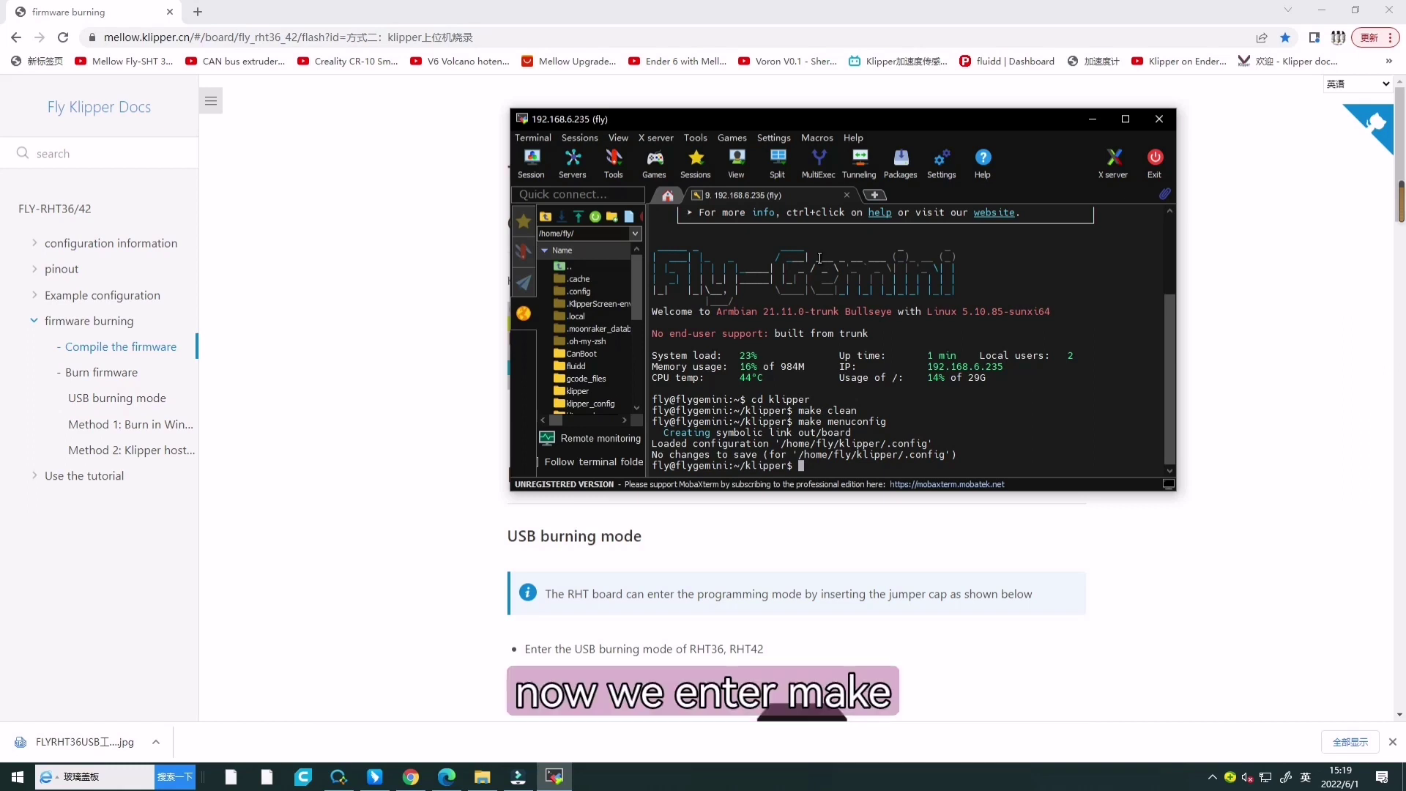
# Compile the firmware with make and highlight the line confirming out/klipper.uf2 was created.
pyautogui.write('make')
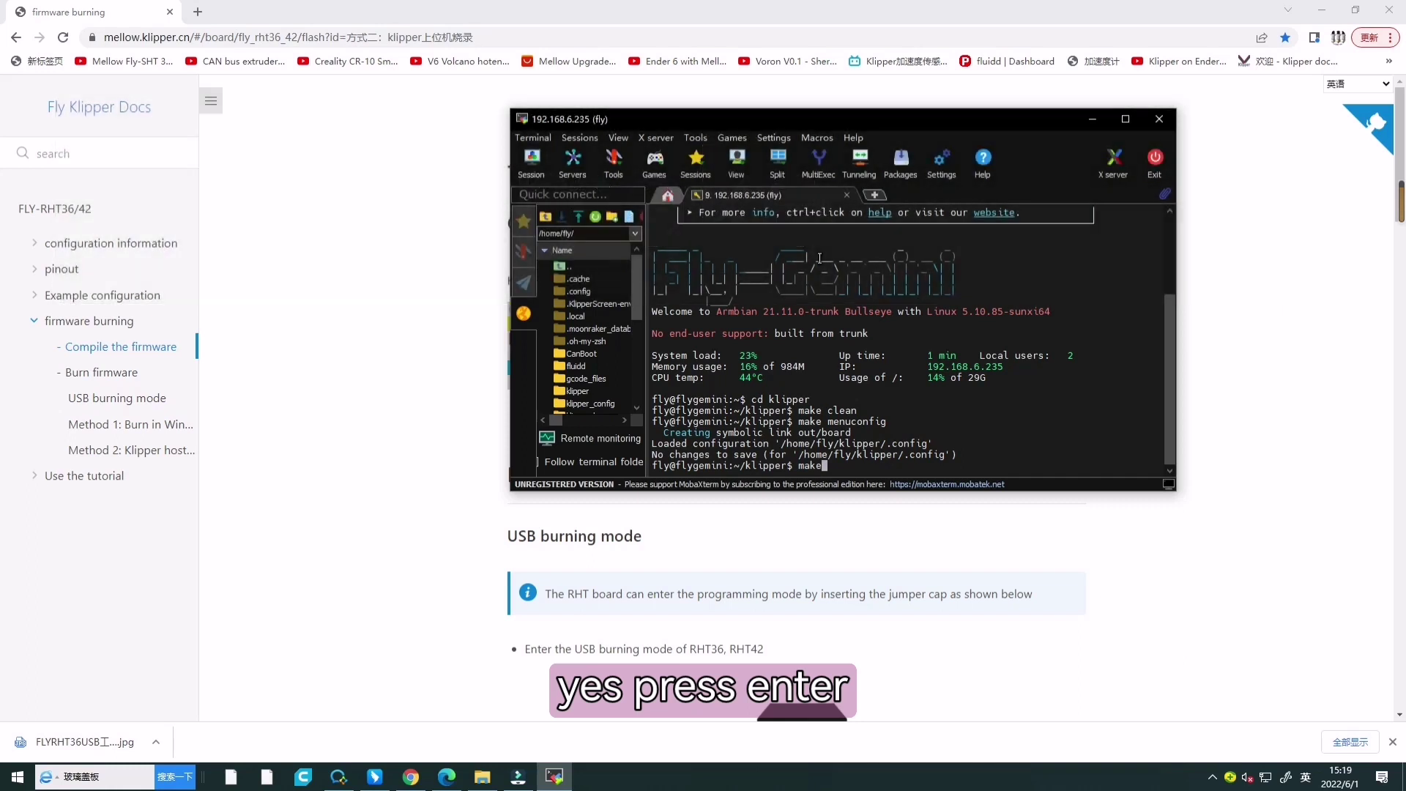
pyautogui.press('Return')
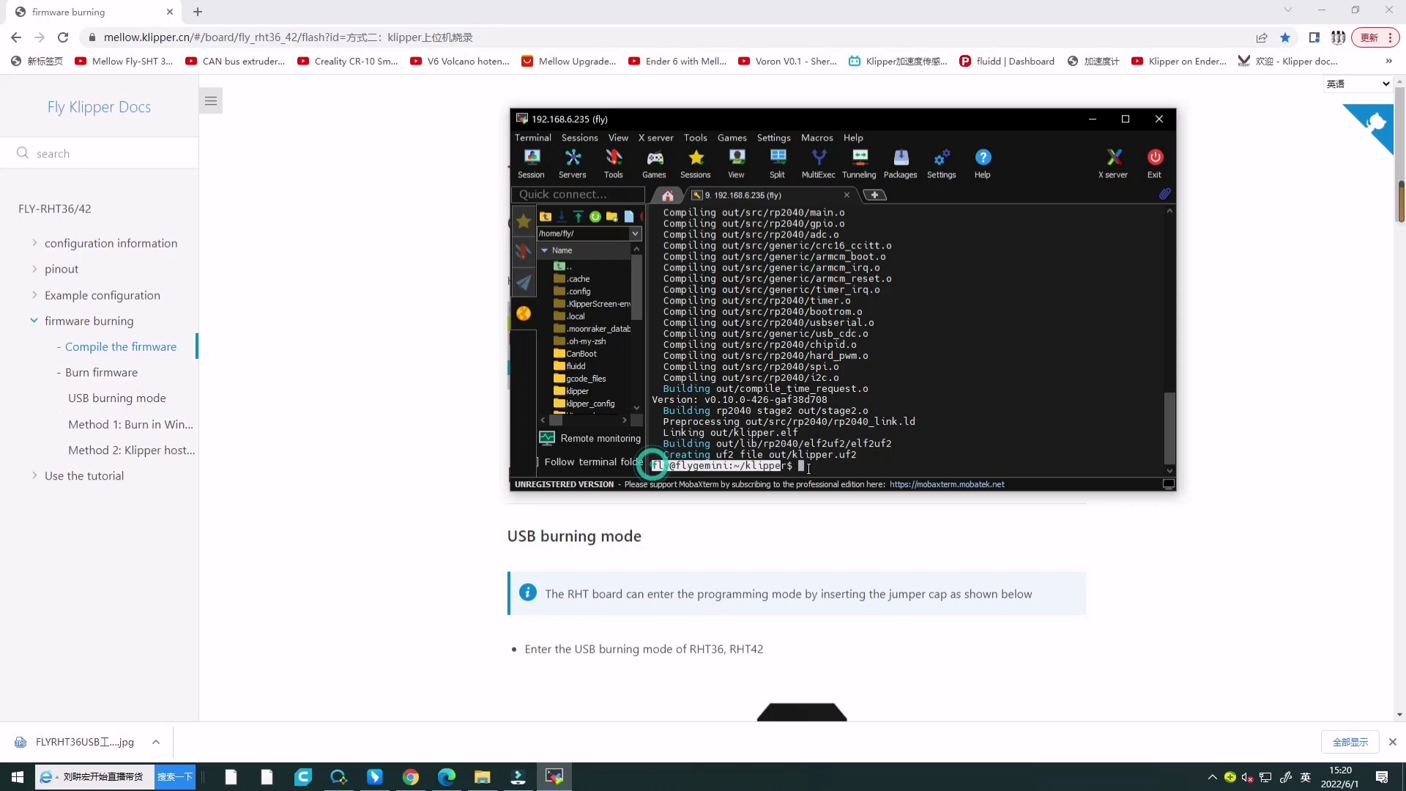
pyautogui.moveTo(867, 454); pyautogui.dragTo(664, 454)
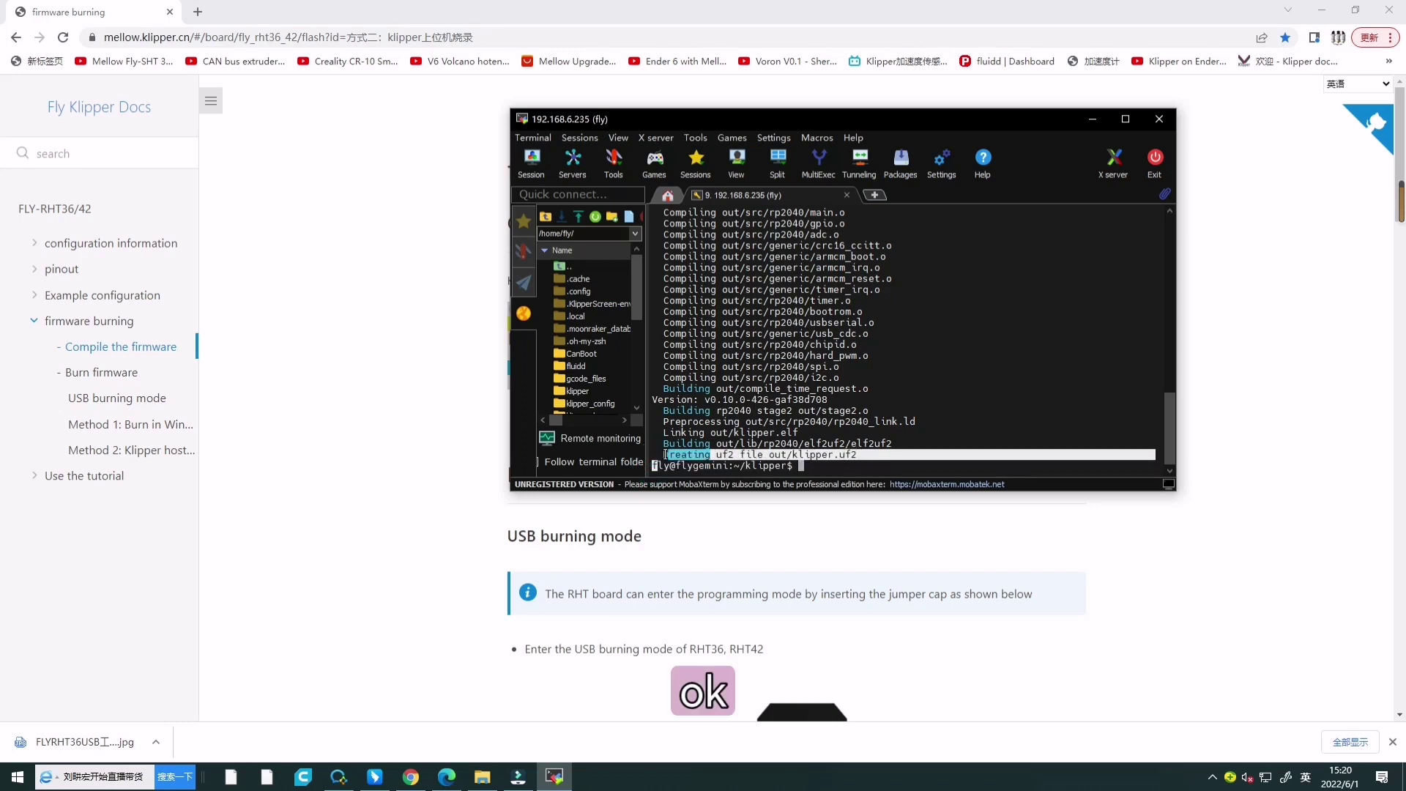
pyautogui.click(856, 455)
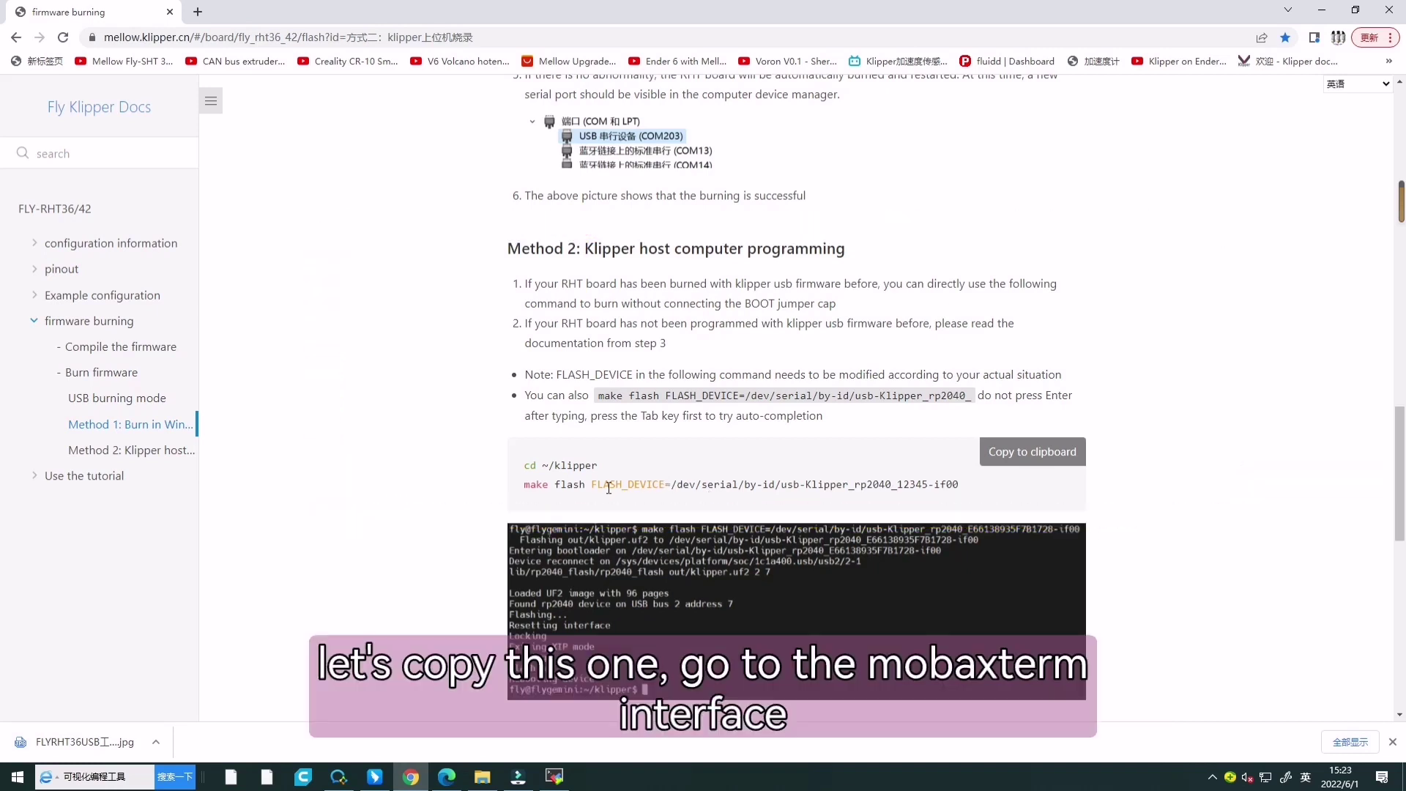
# Paste the docs' cd and make flash commands into MobaXterm, deleting the sample FLASH_DEVICE path.
pyautogui.click(1029, 460)
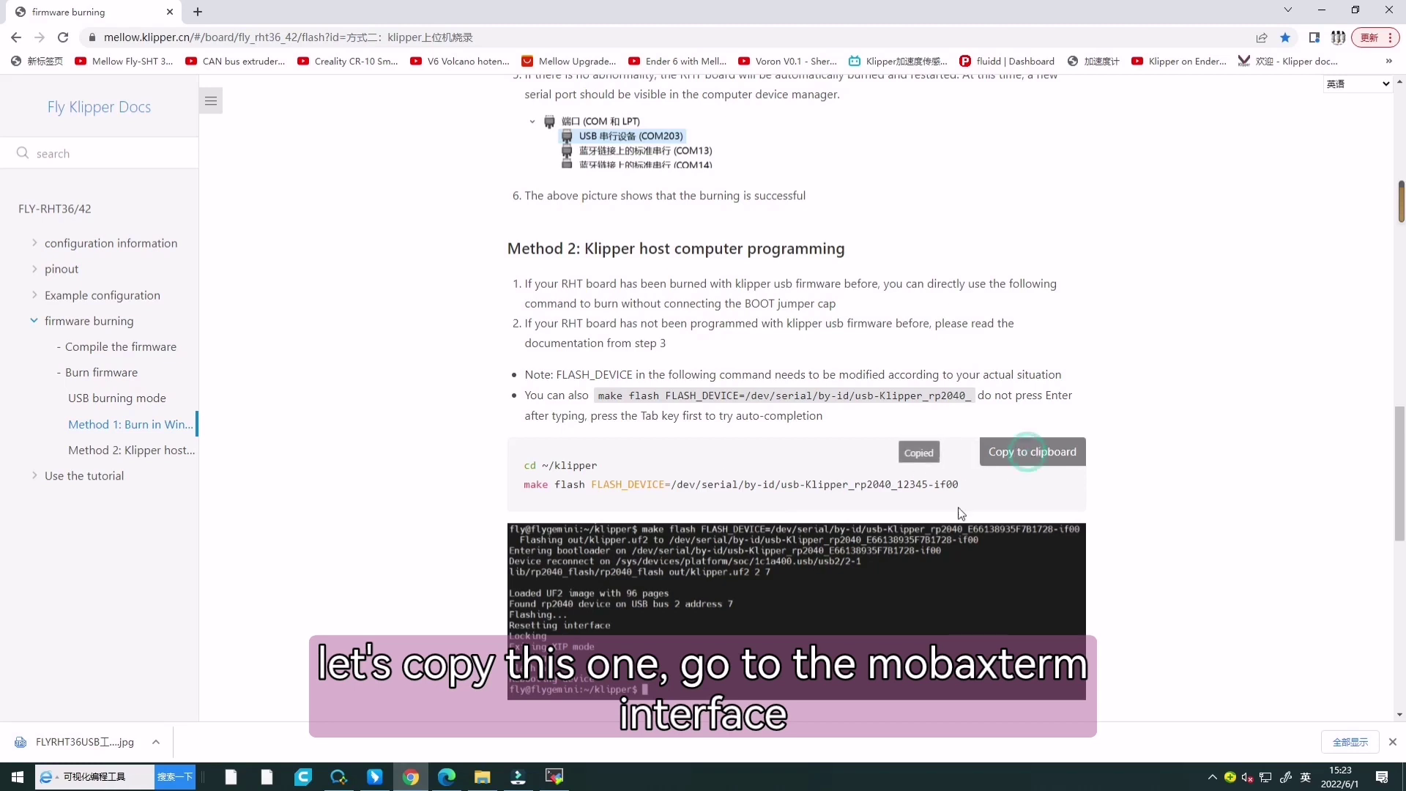
pyautogui.click(556, 777)
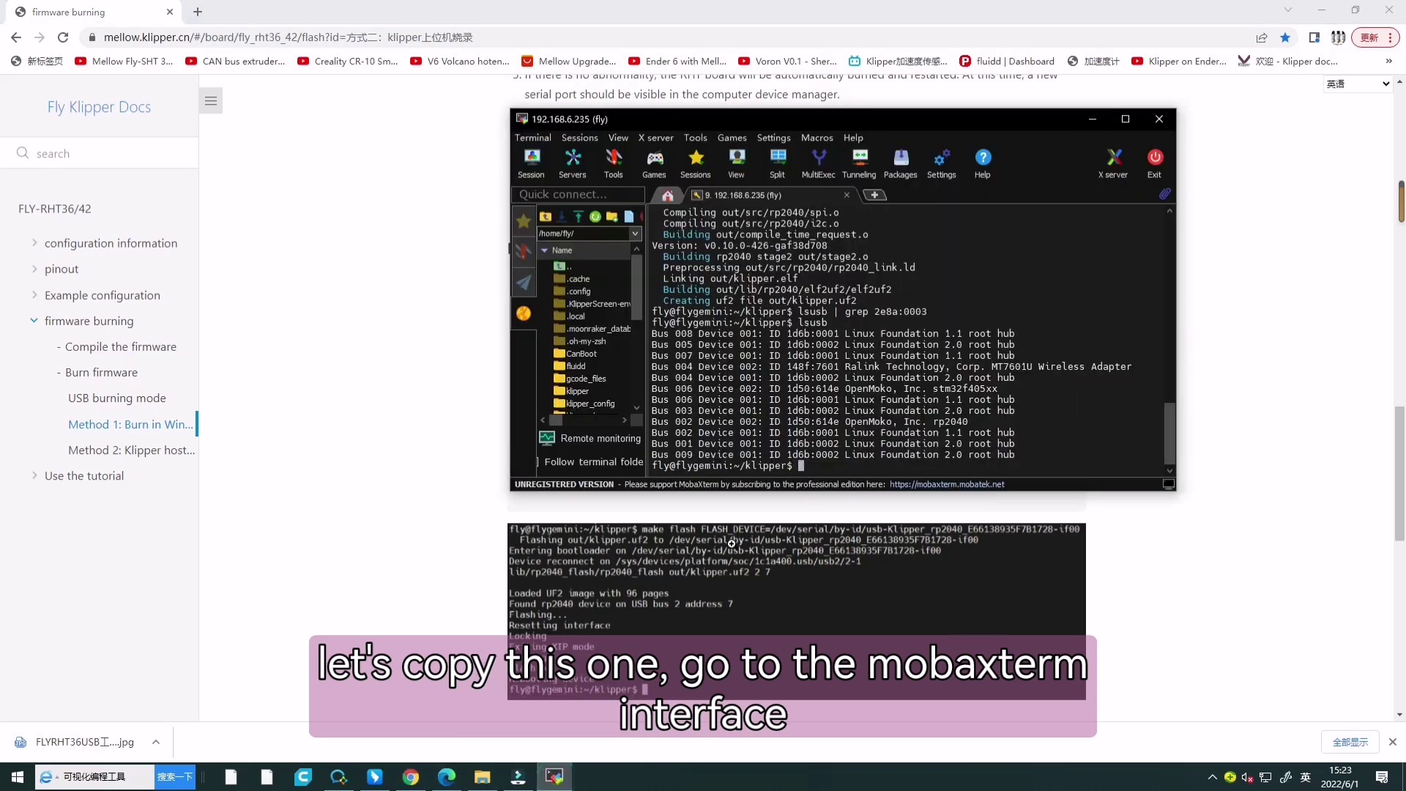
pyautogui.rightClick(824, 467)
pyautogui.click(863, 106)
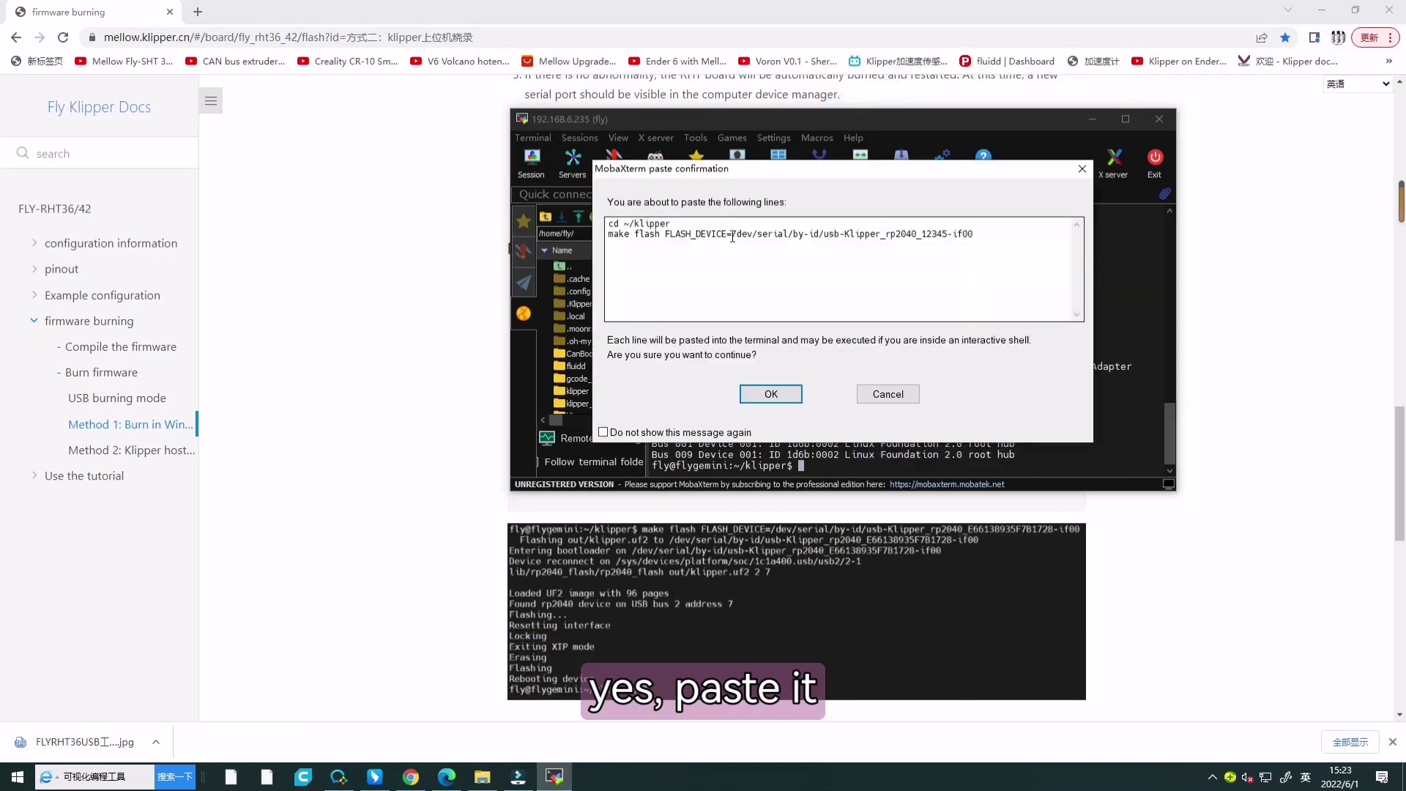
pyautogui.moveTo(733, 234); pyautogui.dragTo(986, 233)
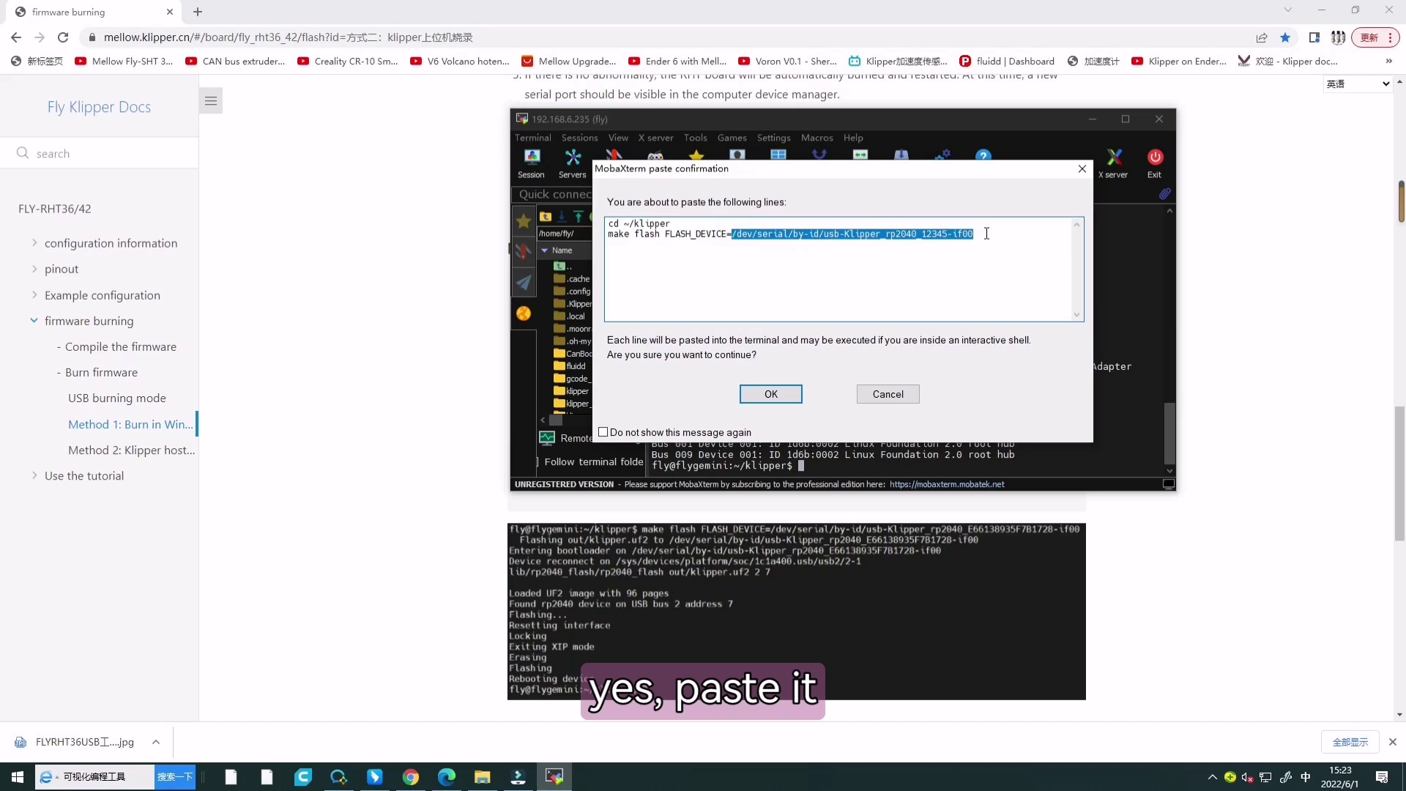
pyautogui.press('BackSpace')
pyautogui.click(205, 20)
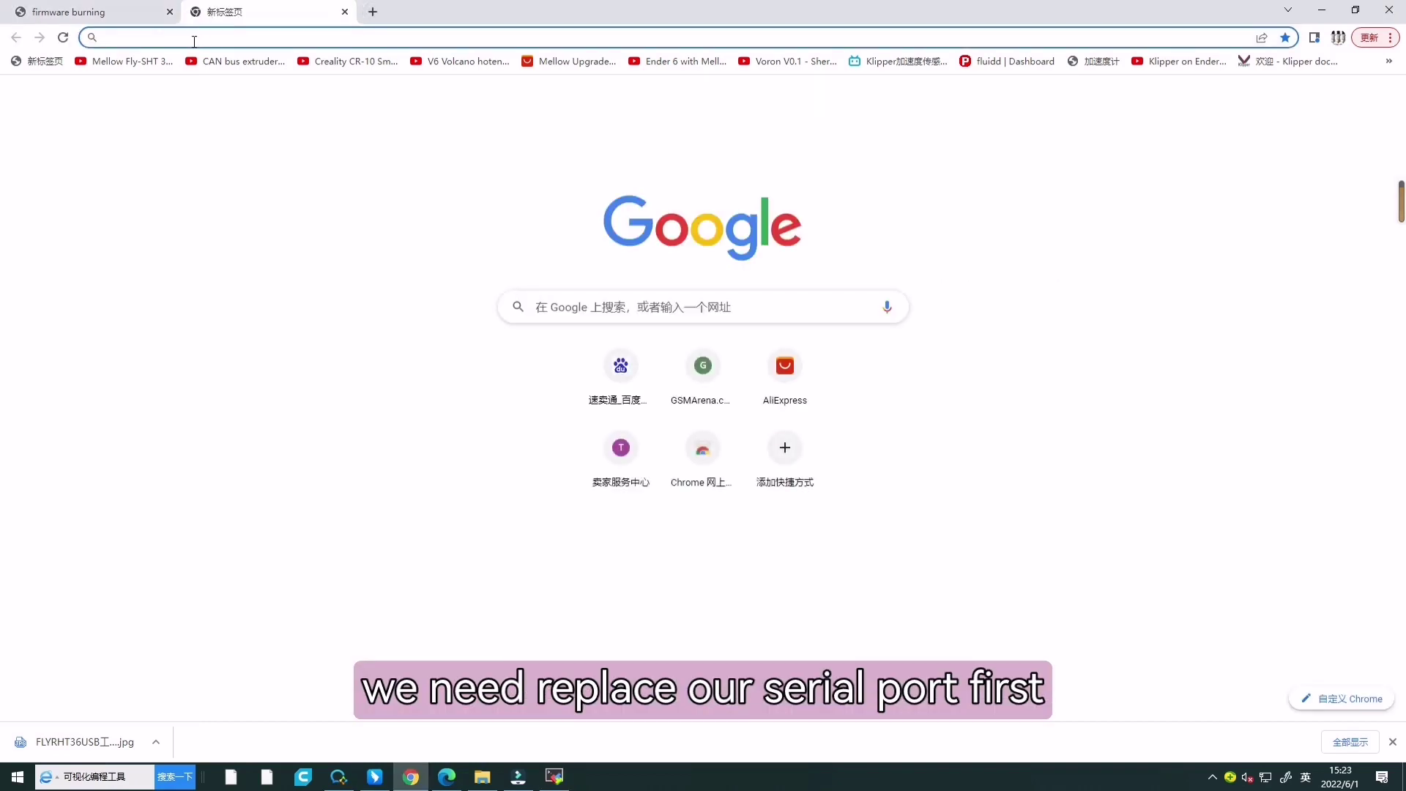
# Load FLY Tools at 192.168.6.235:9999 to get the Klipper rp2040 serial path.
pyautogui.write('192.1')
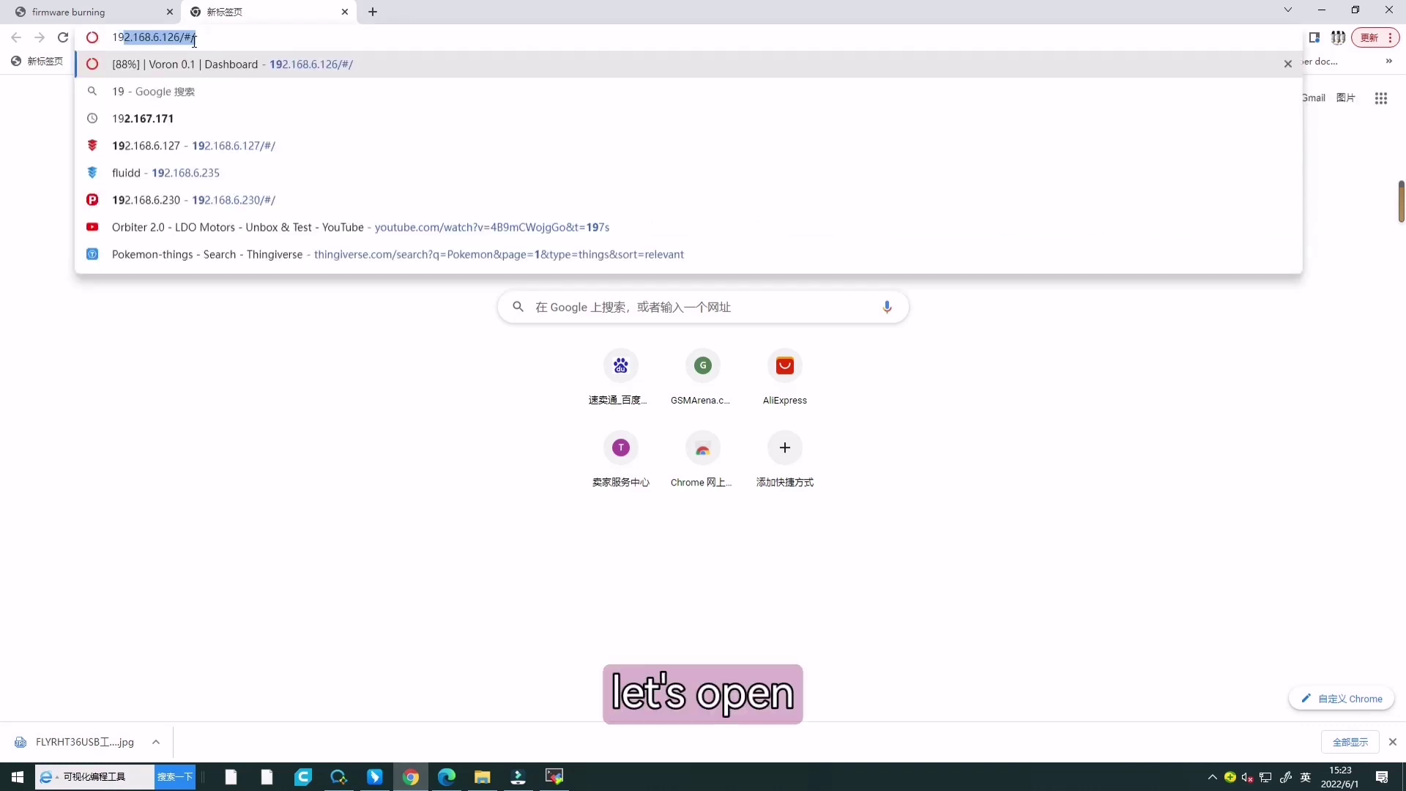
pyautogui.write('68.6')
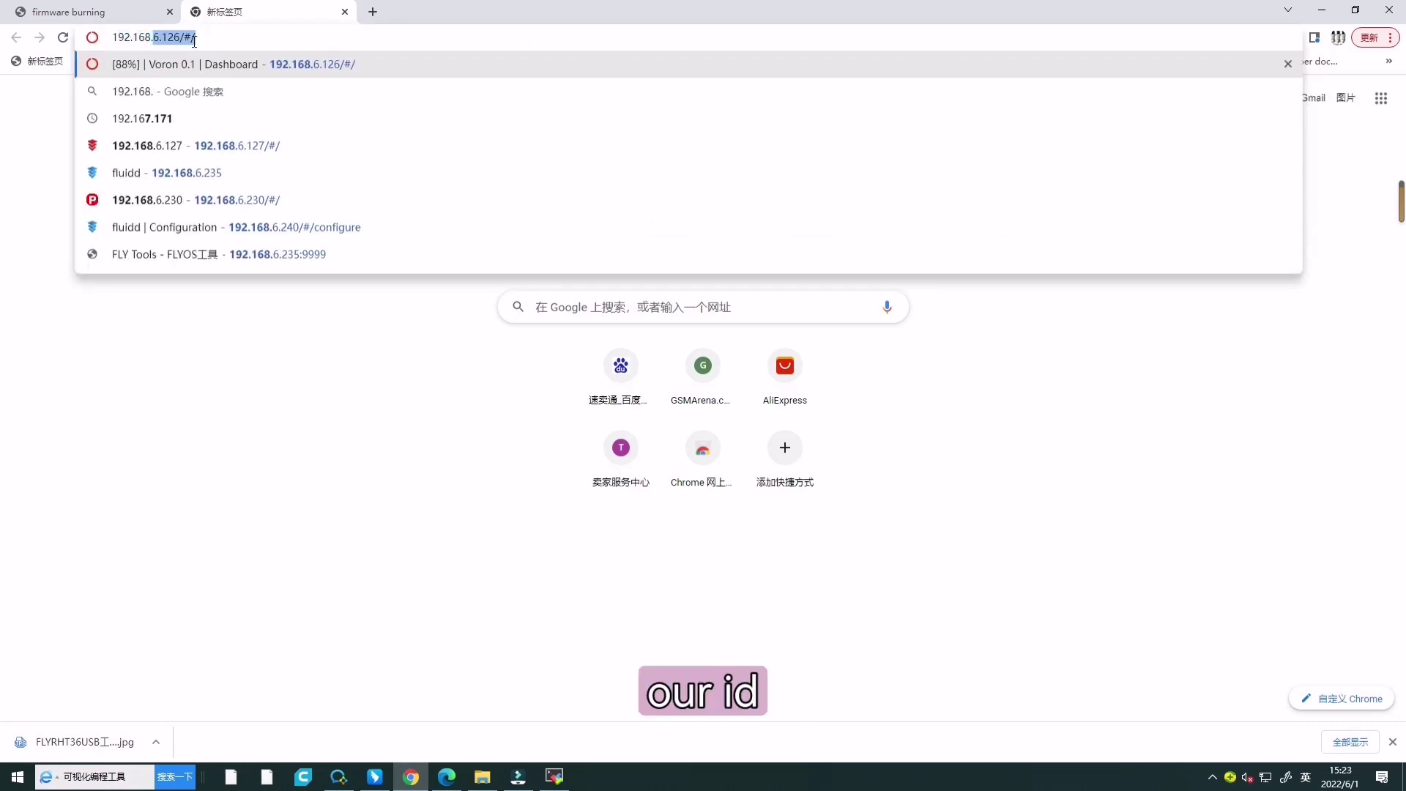
pyautogui.write('.3')
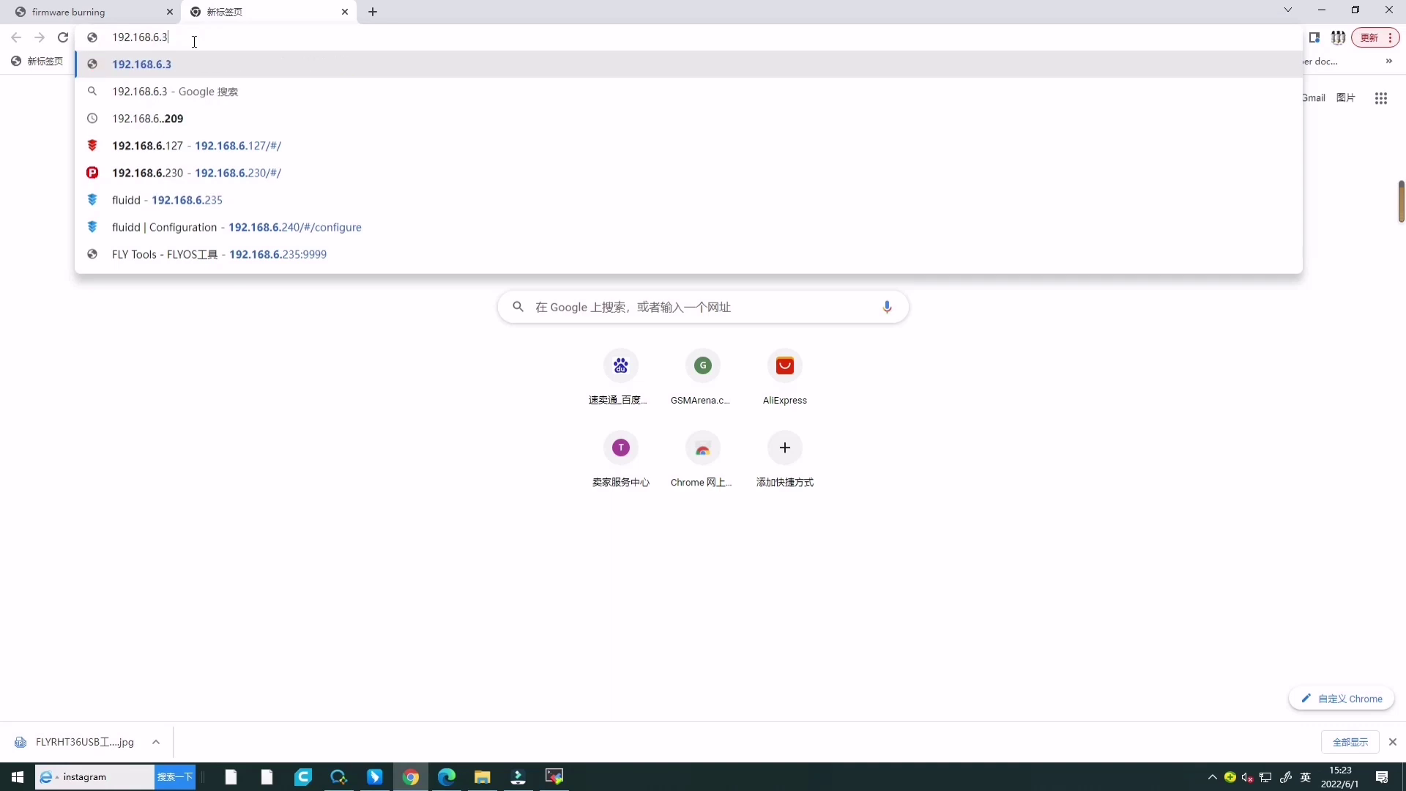
pyautogui.press('BackSpace')
pyautogui.write('235')
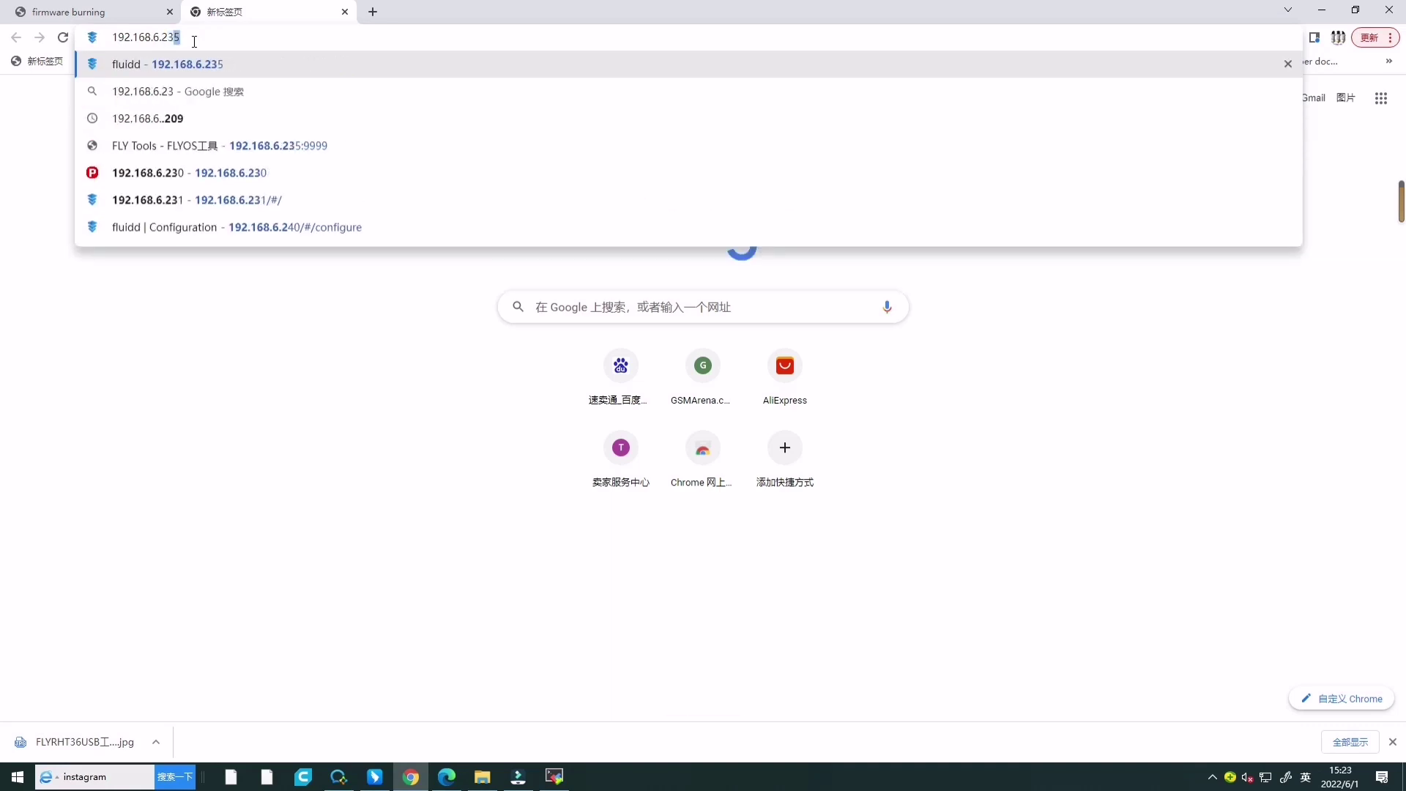
pyautogui.write(':')
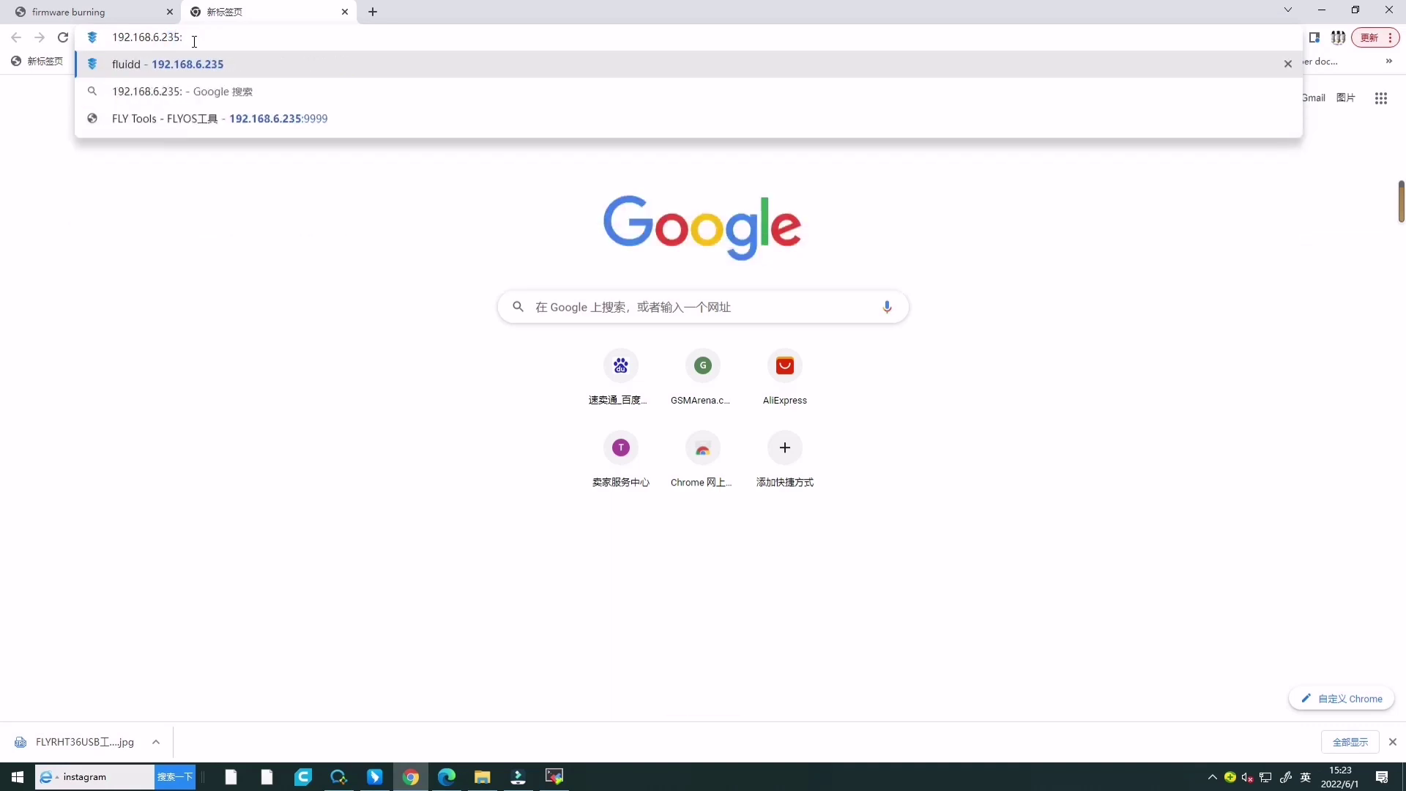
pyautogui.write('9999')
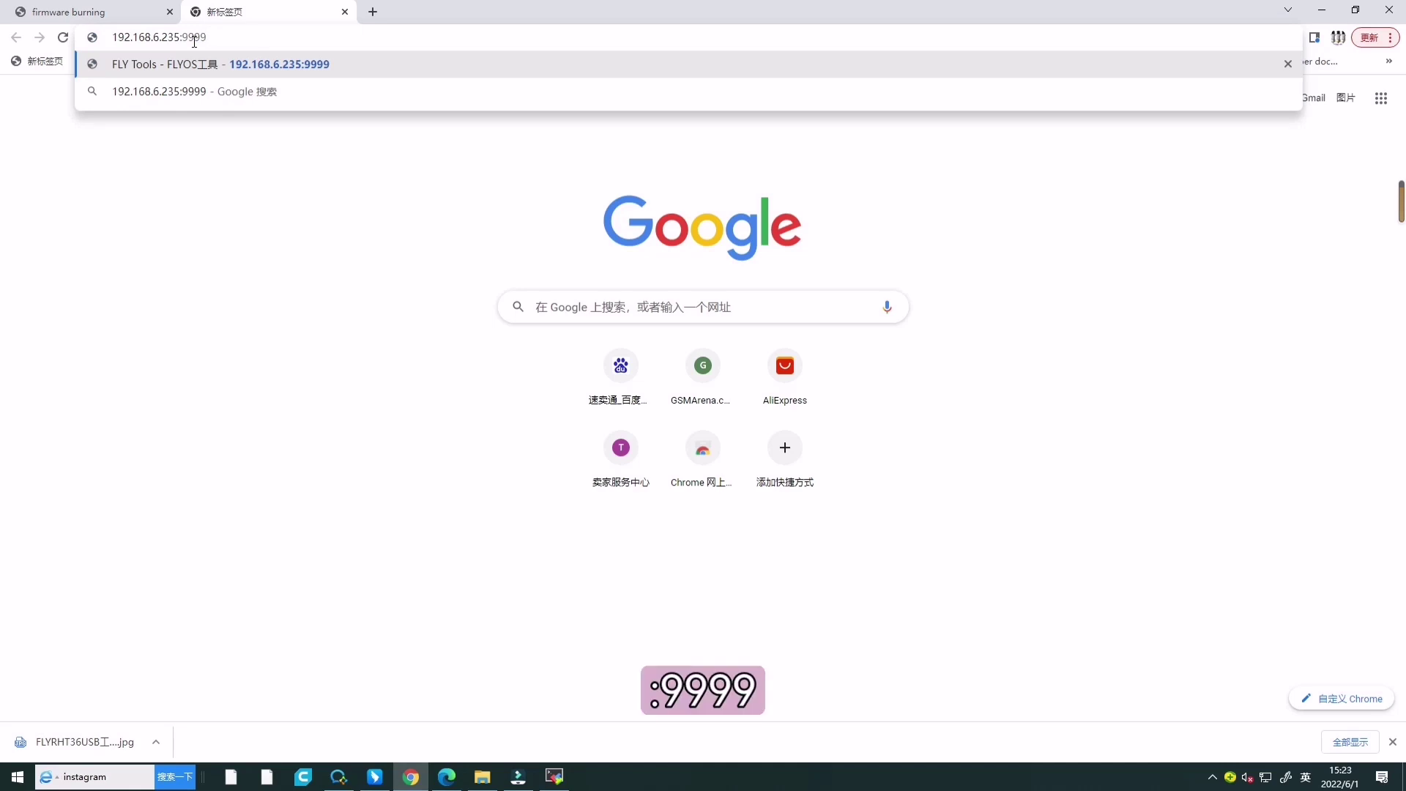
pyautogui.press('Return')
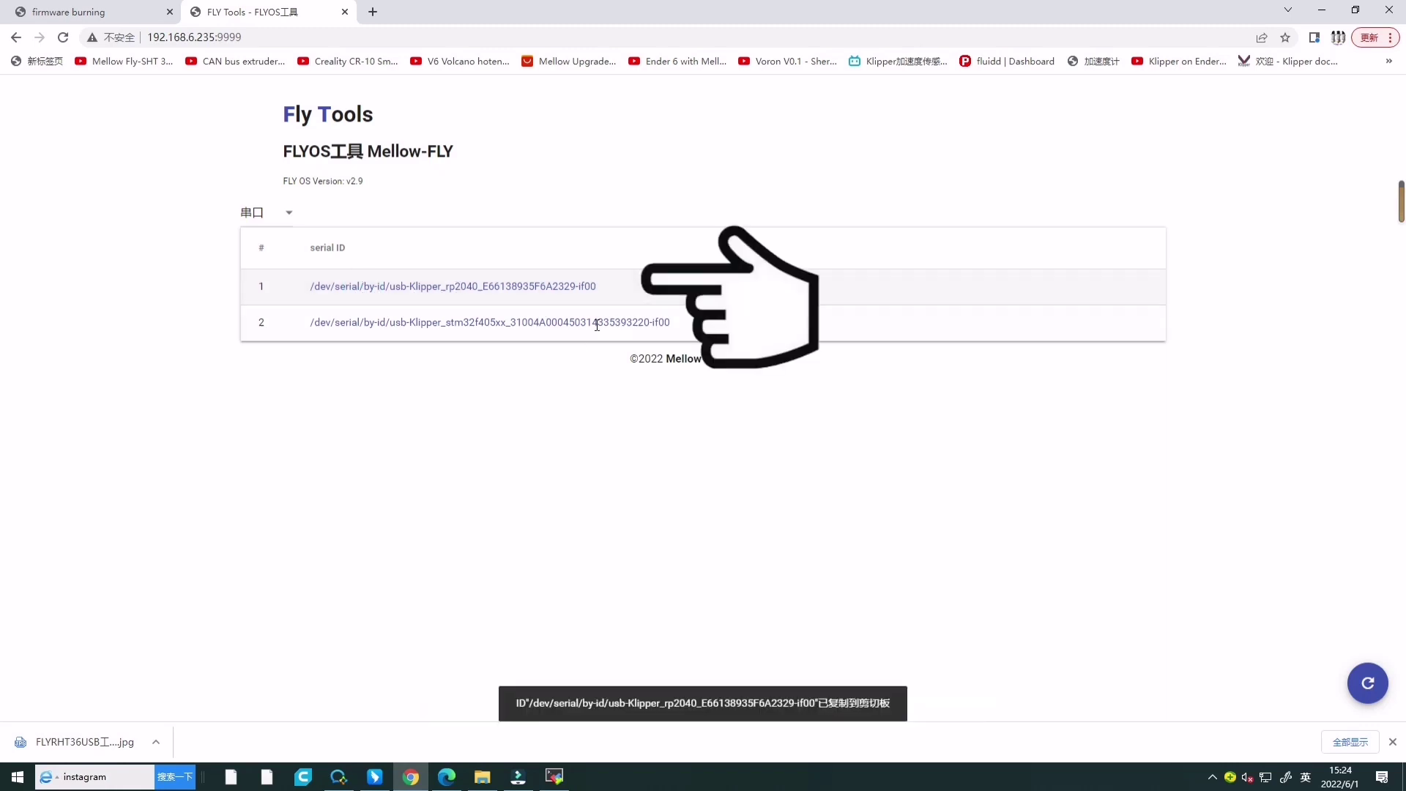
pyautogui.click(557, 776)
pyautogui.rightClick(785, 437)
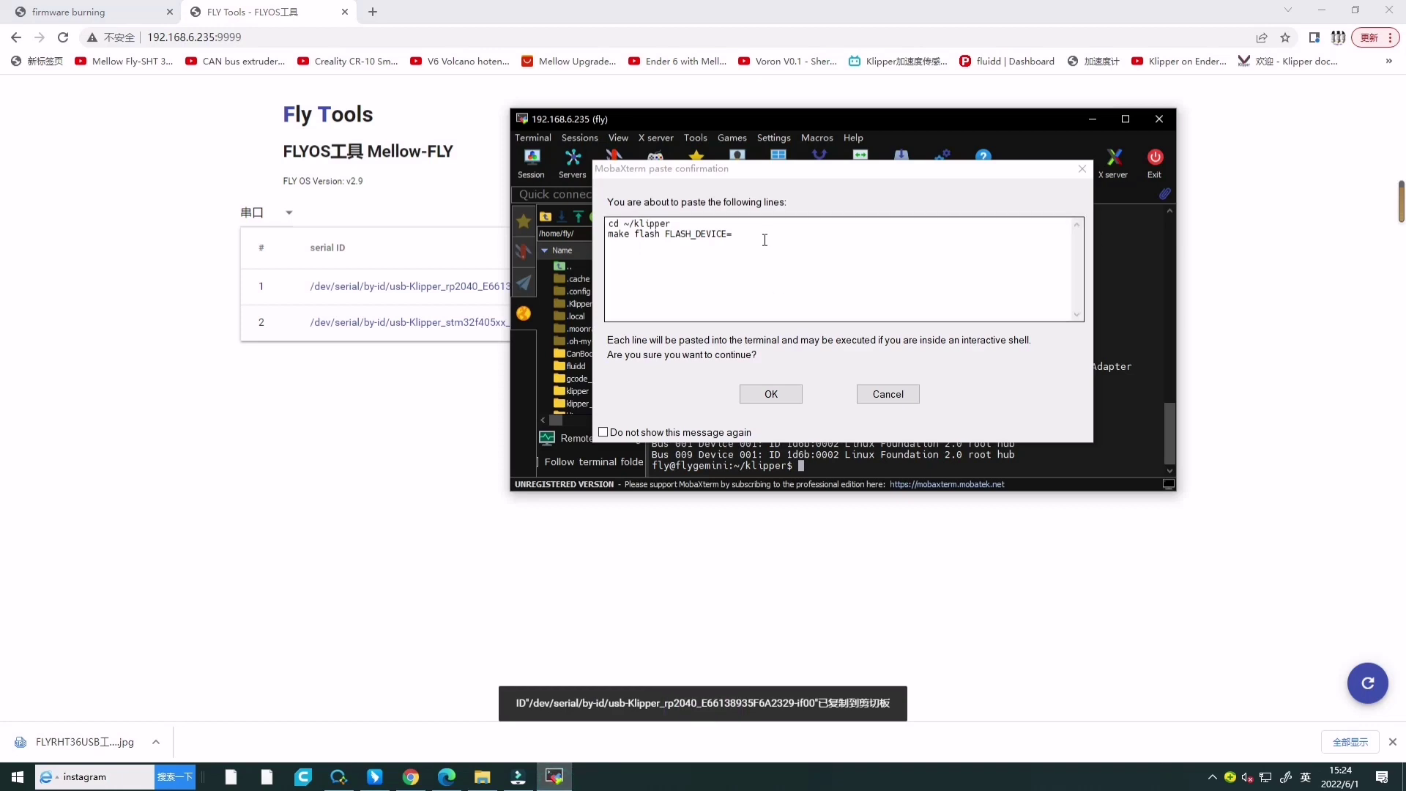
# Paste the rp2040 serial path after FLASH_DEVICE= and run make flash.
pyautogui.rightClick(597, 232)
pyautogui.click(673, 301)
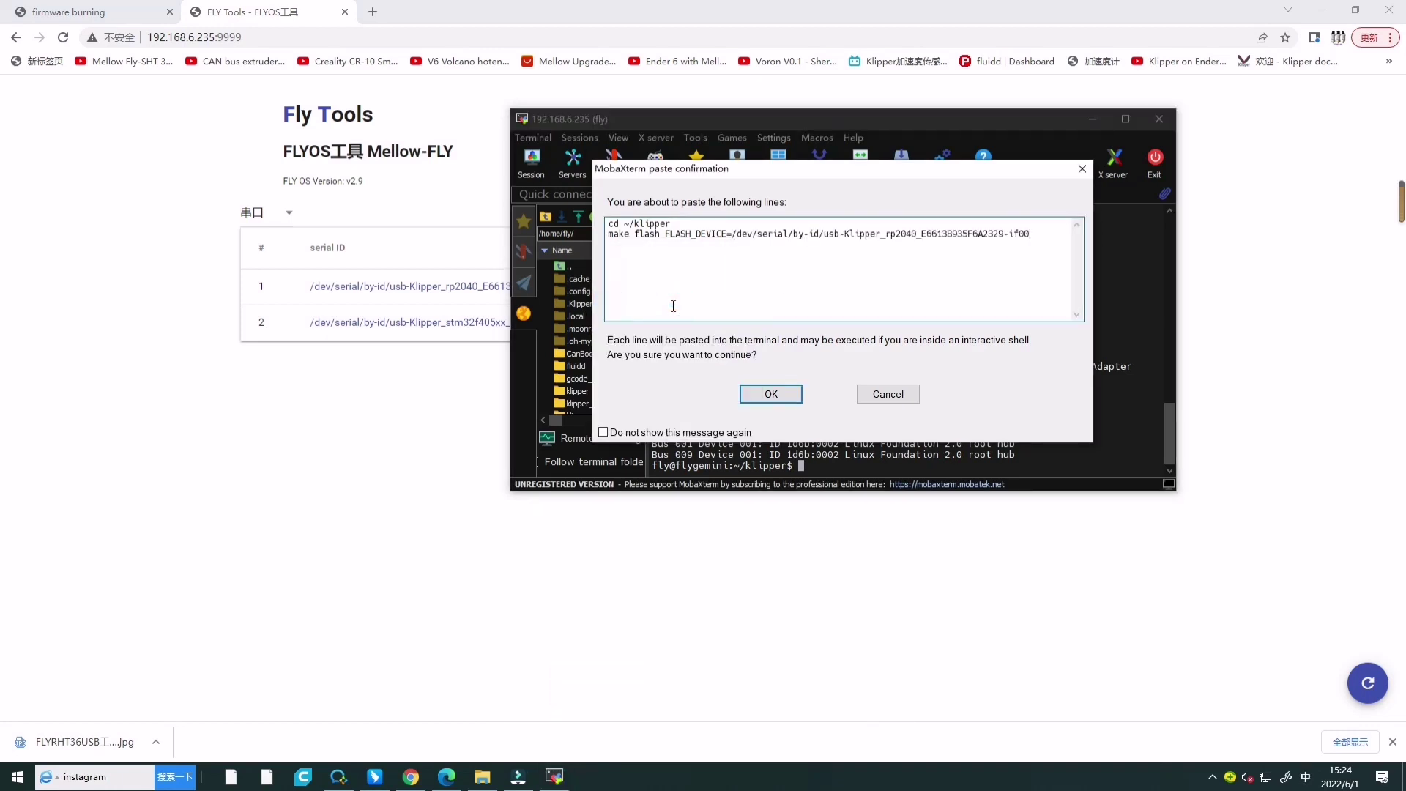
pyautogui.click(771, 394)
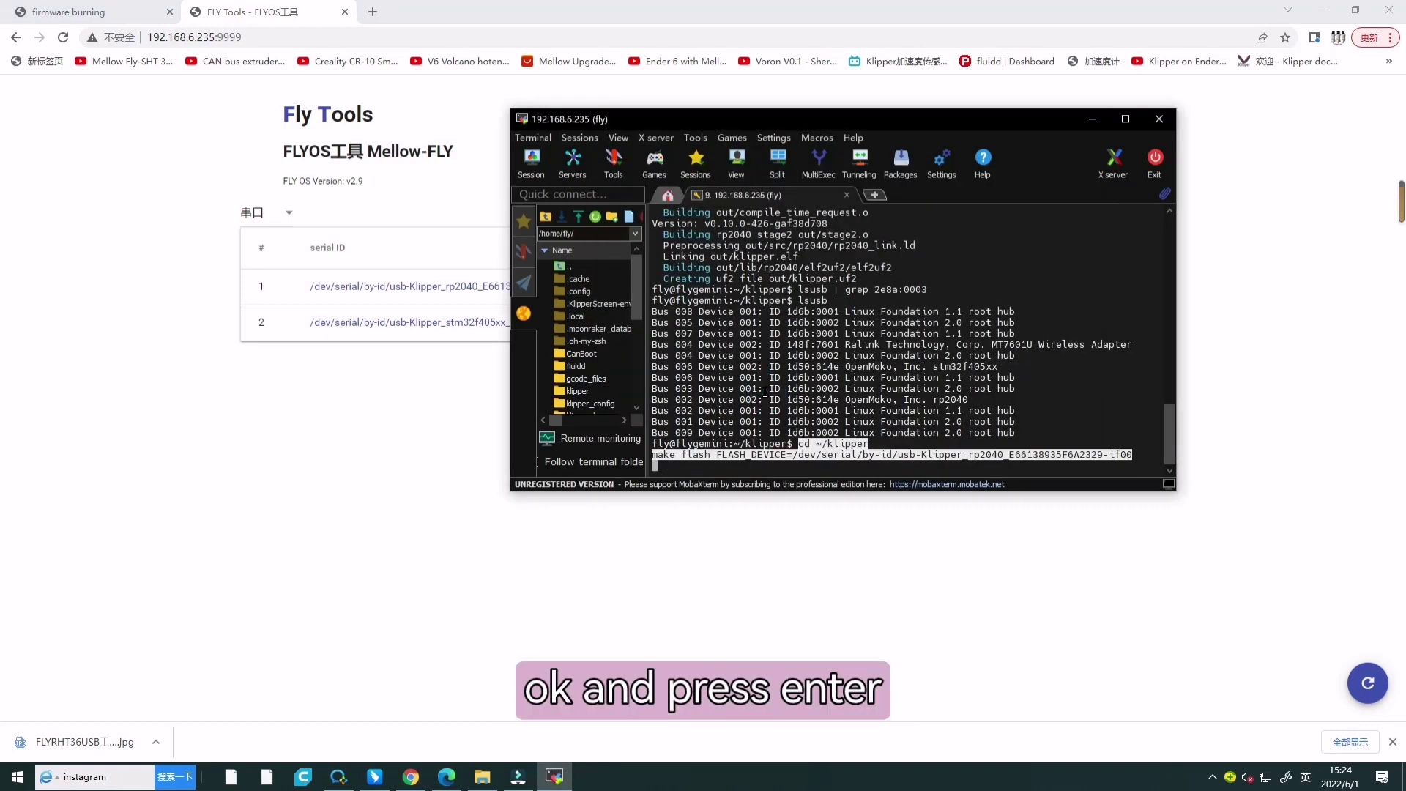
pyautogui.press('Return')
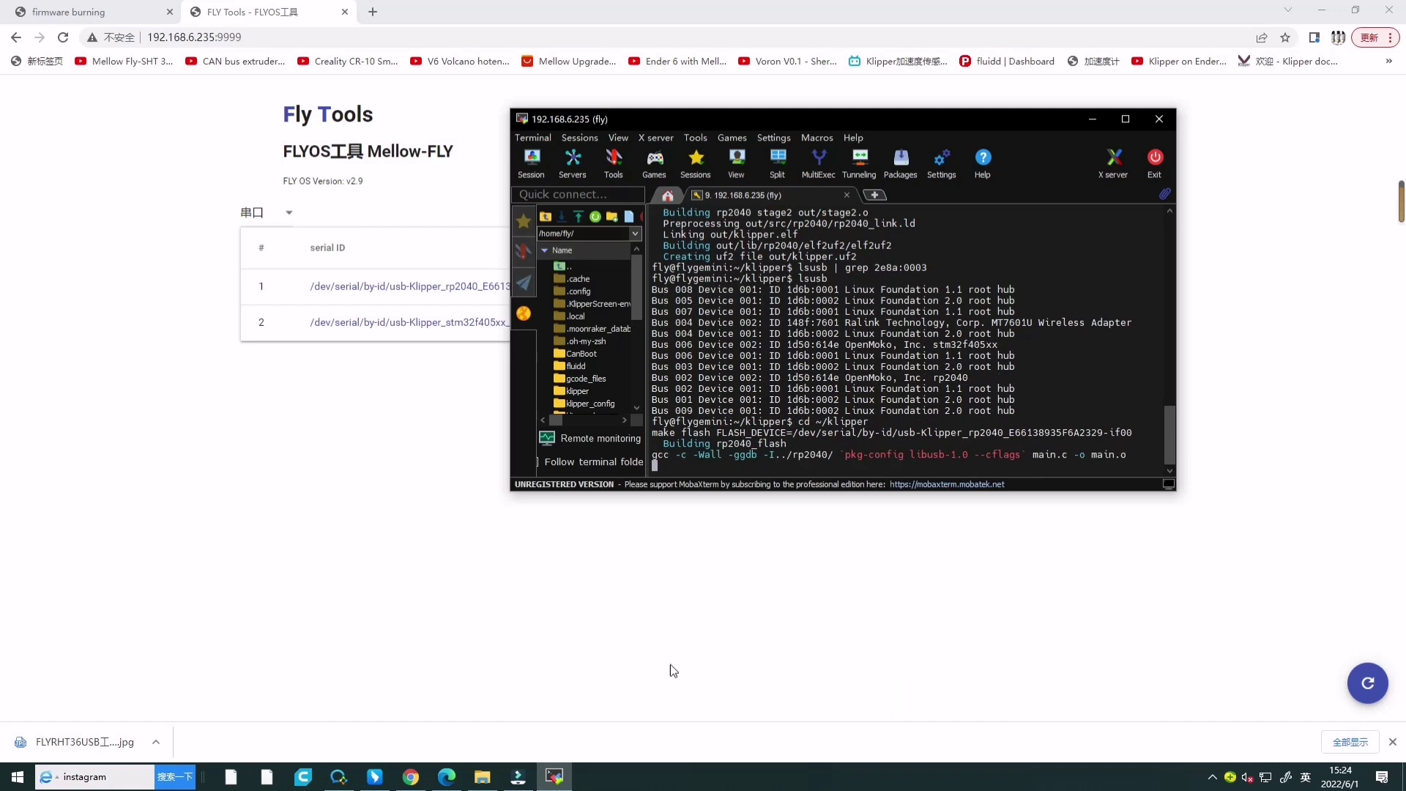
pyautogui.click(411, 776)
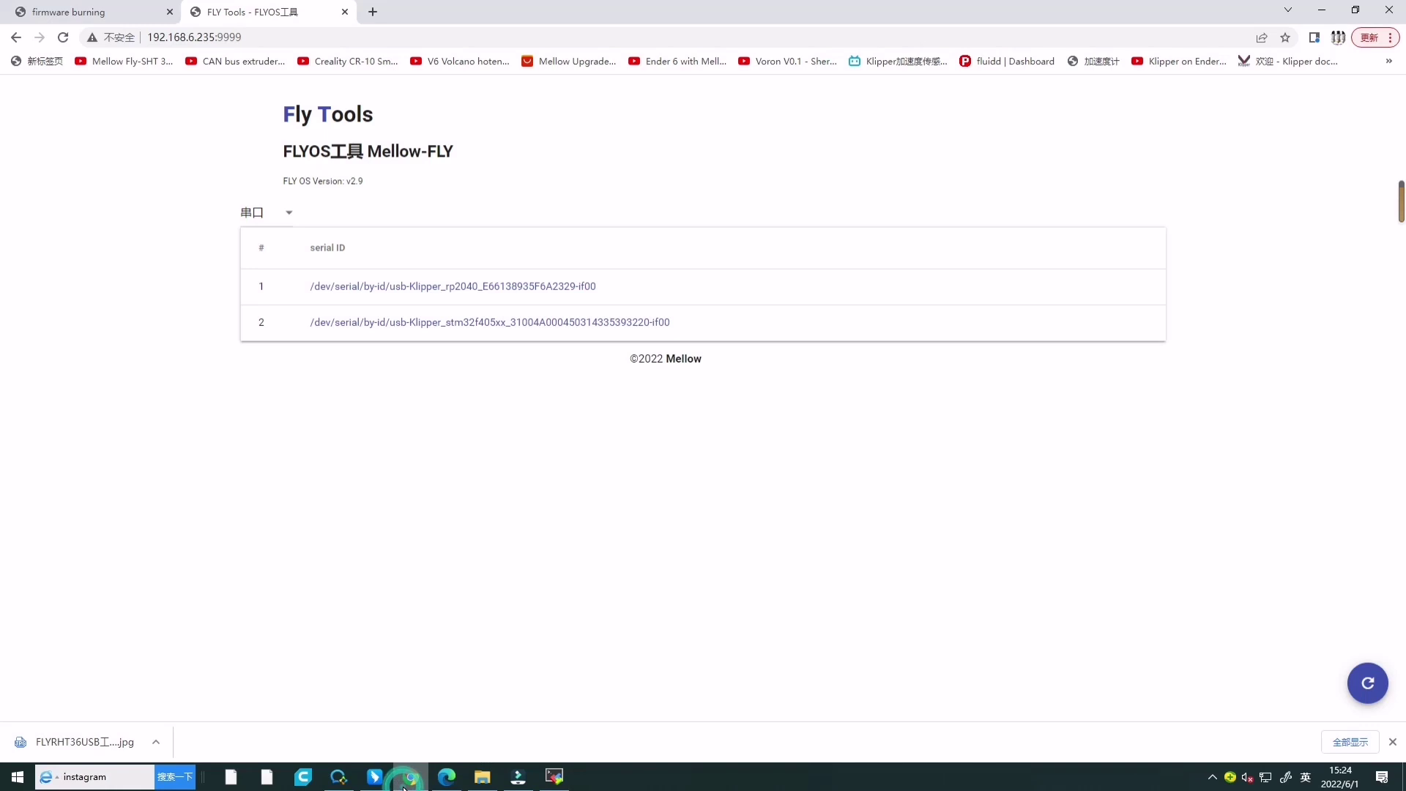
# Review the Method 2 flashing steps in the docs, then check MobaXterm's finished flash output.
pyautogui.click(96, 10)
pyautogui.moveTo(525, 284); pyautogui.dragTo(838, 304)
pyautogui.click(482, 401)
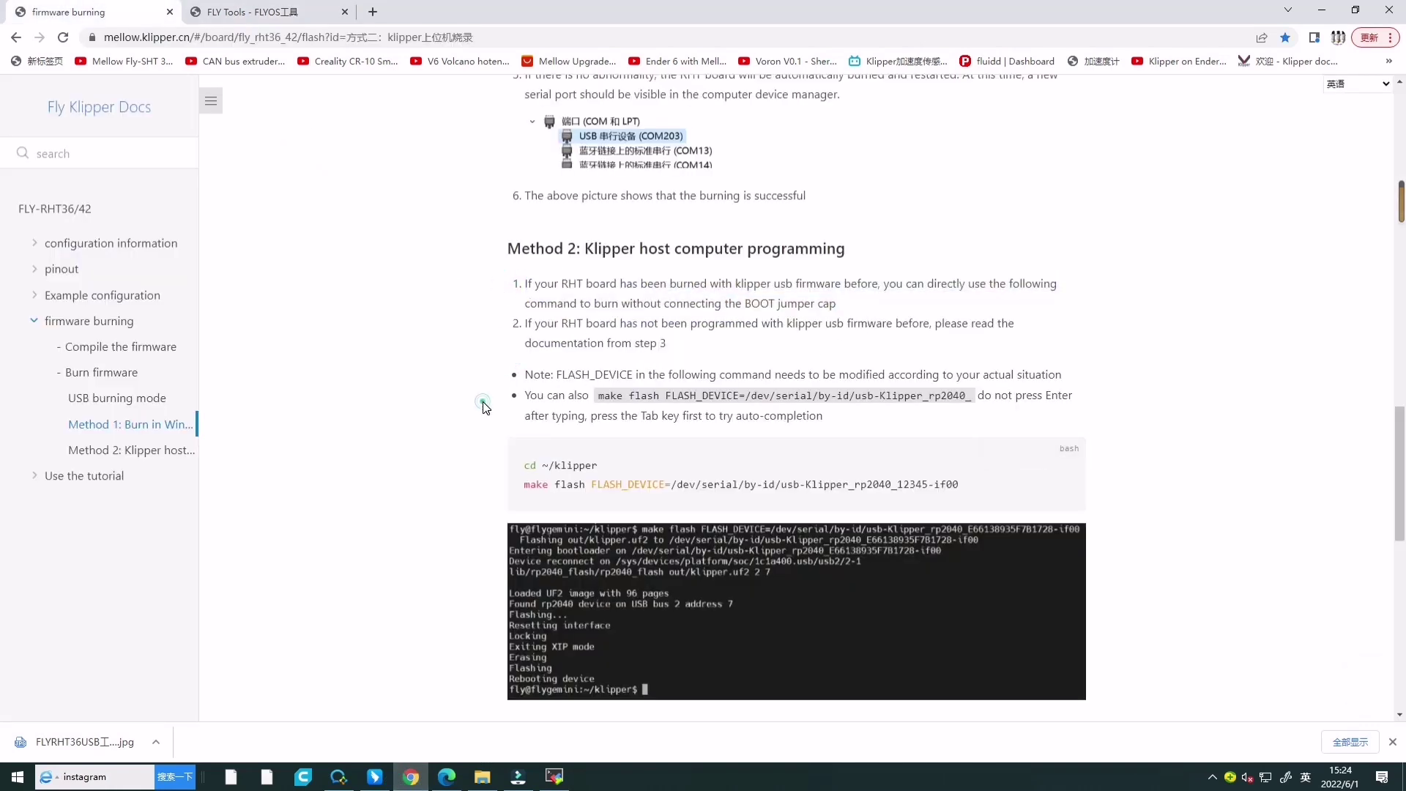
pyautogui.scroll(-2, 745, 447)
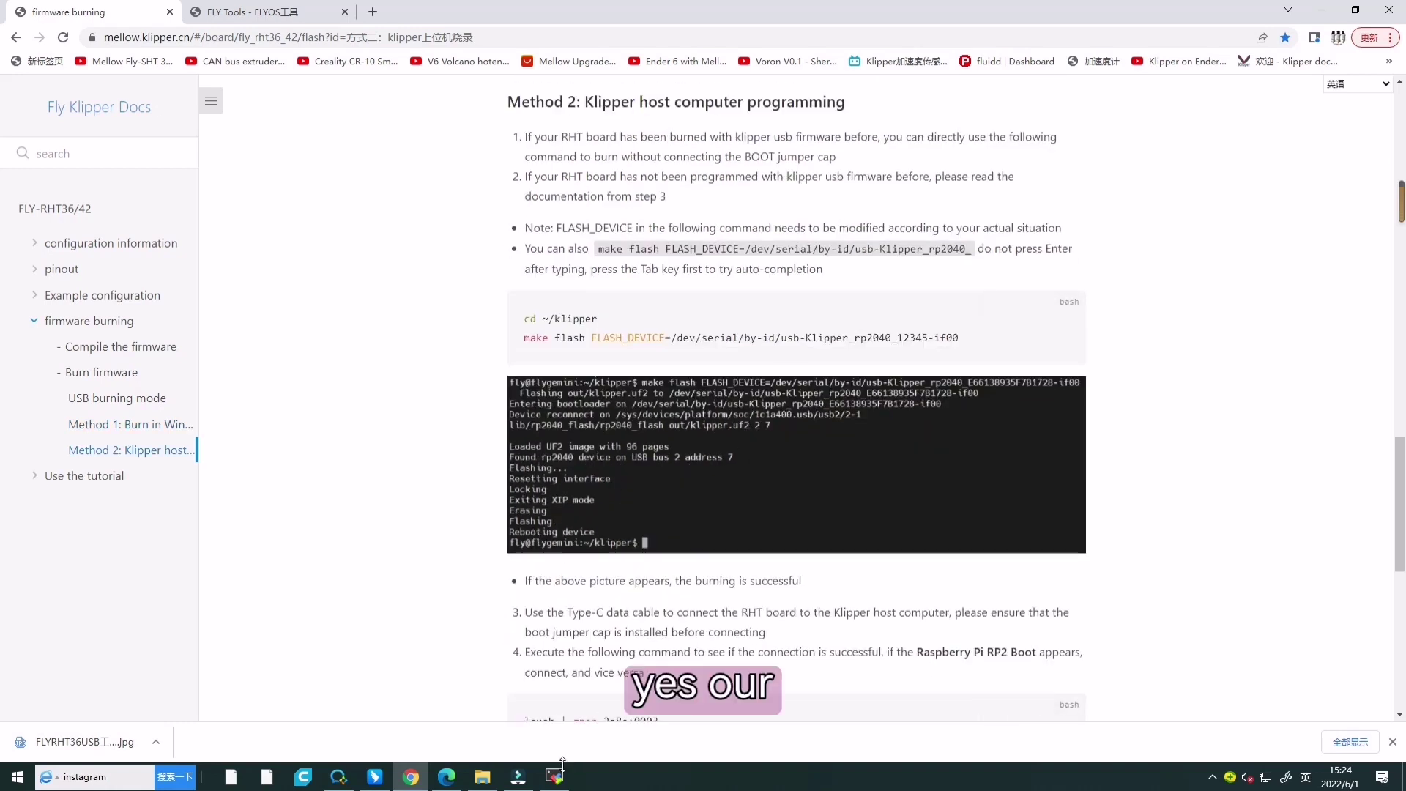
pyautogui.moveTo(523, 581); pyautogui.dragTo(808, 598)
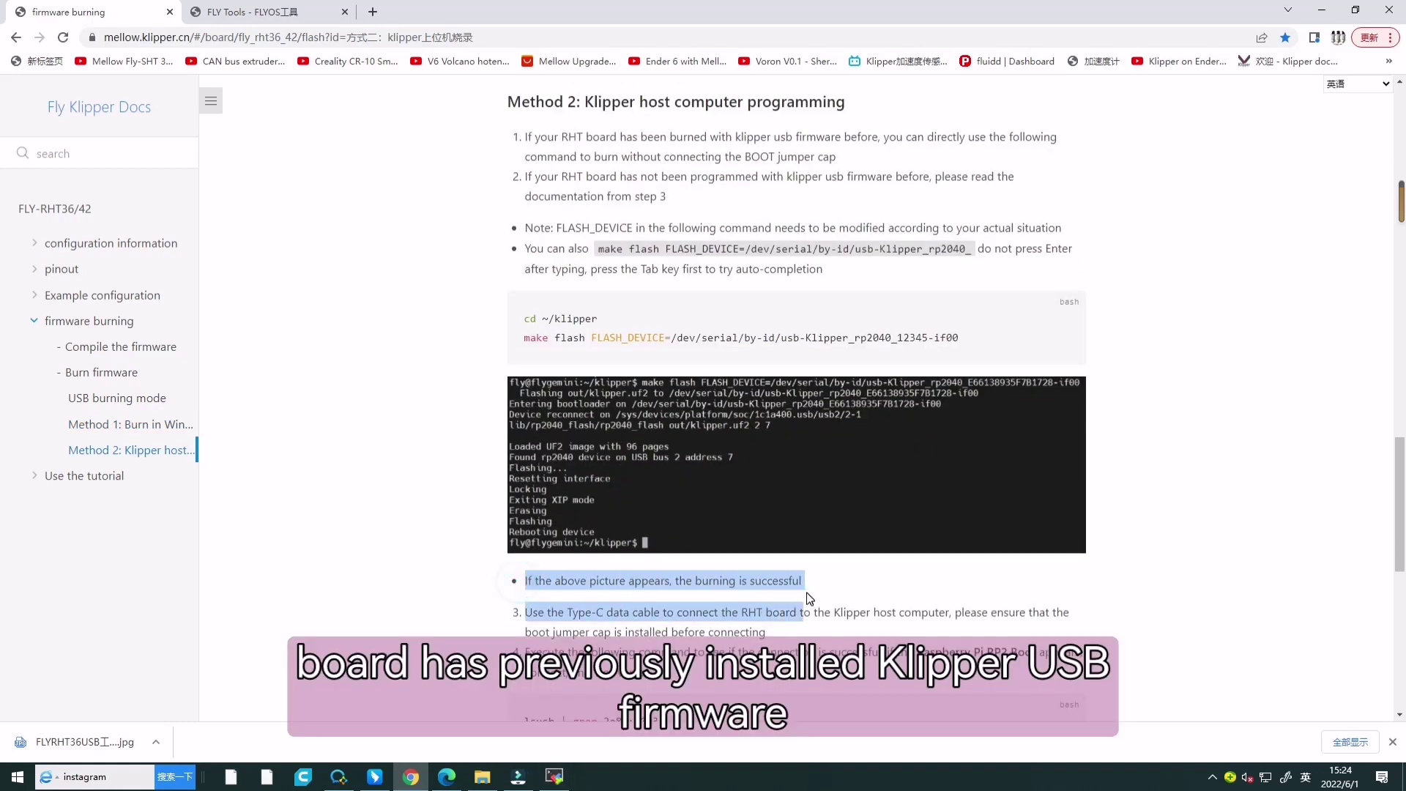
pyautogui.click(632, 523)
pyautogui.click(554, 776)
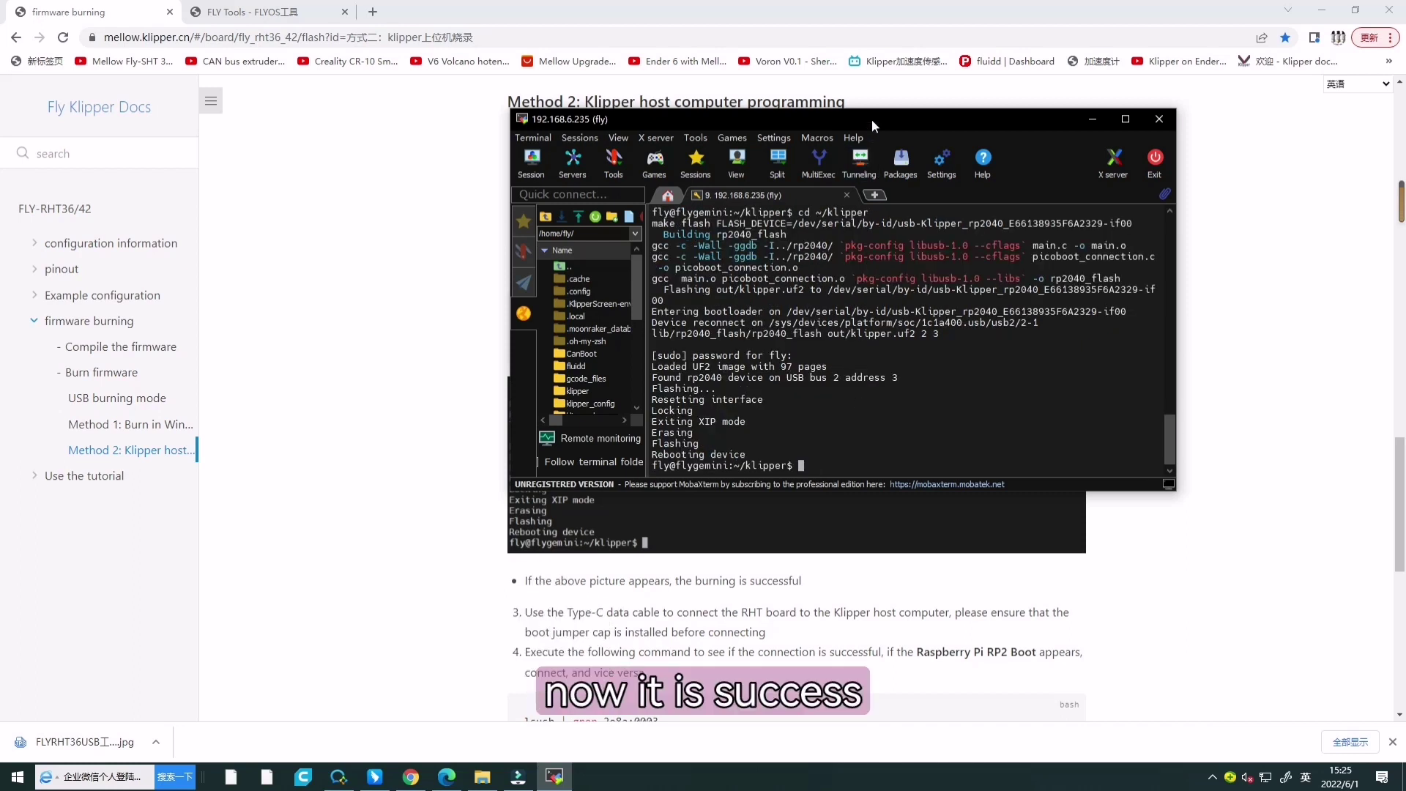
# Check the terminal shows the Rebooting device line, then return to Chrome in a new tab.
pyautogui.moveTo(871, 120); pyautogui.dragTo(982, 87)
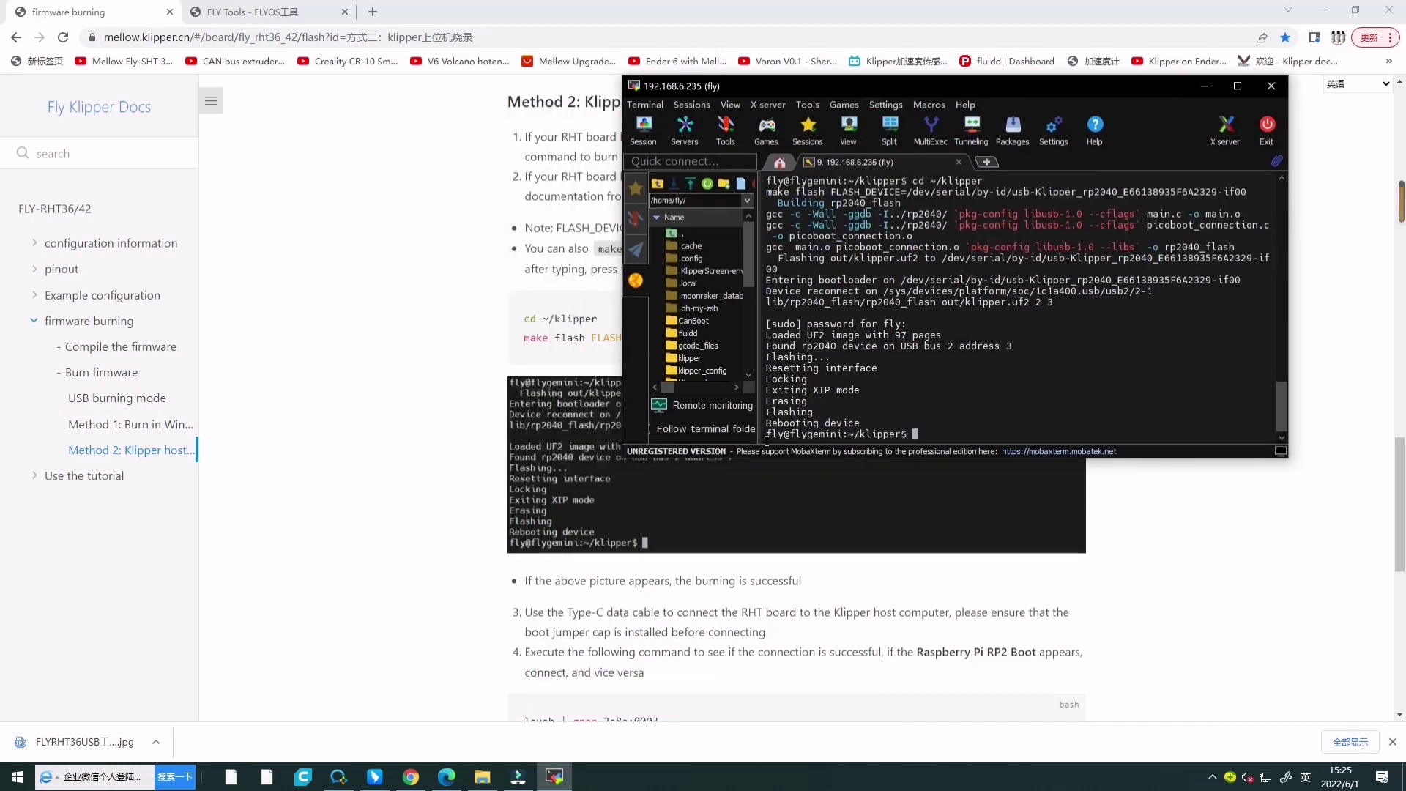
pyautogui.moveTo(770, 417); pyautogui.dragTo(951, 437)
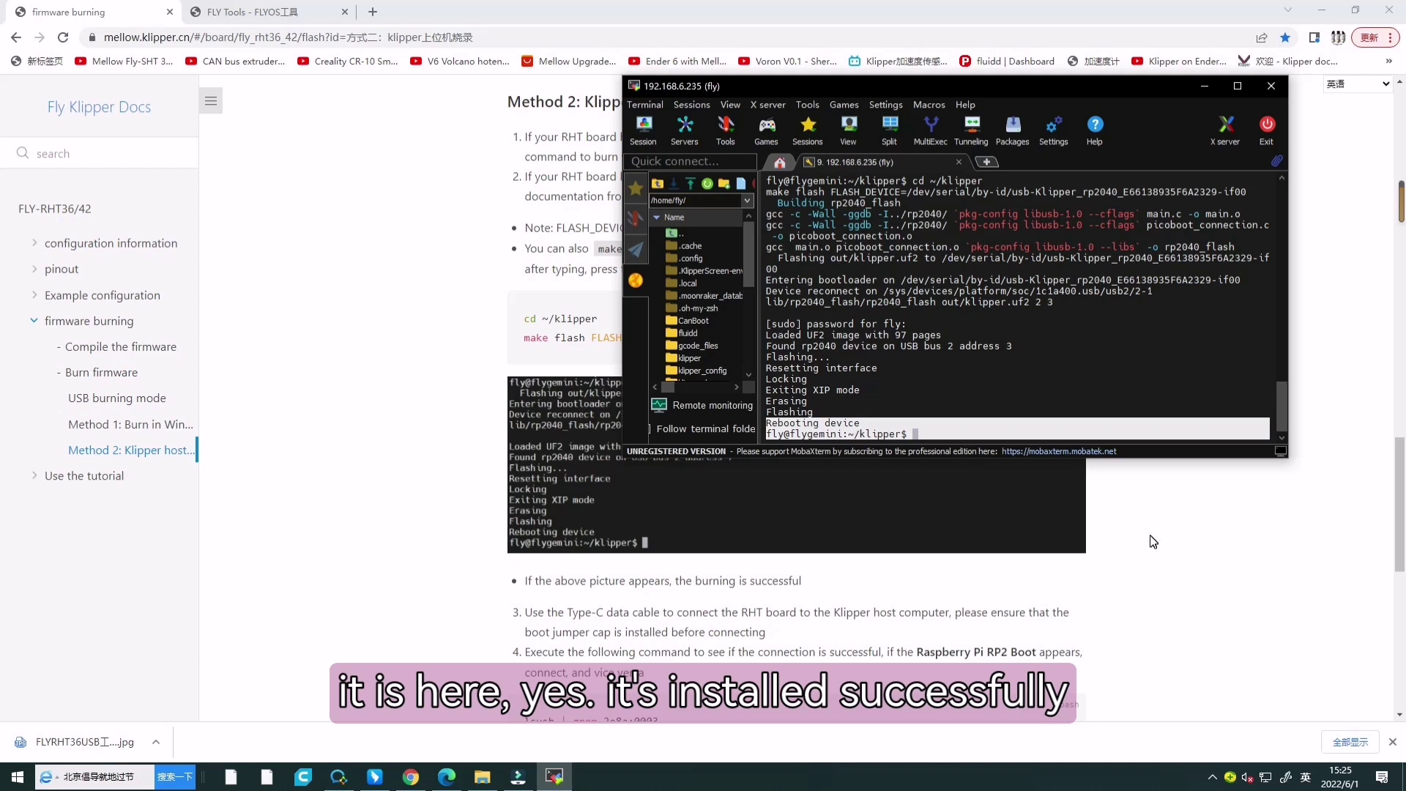
pyautogui.click(1105, 391)
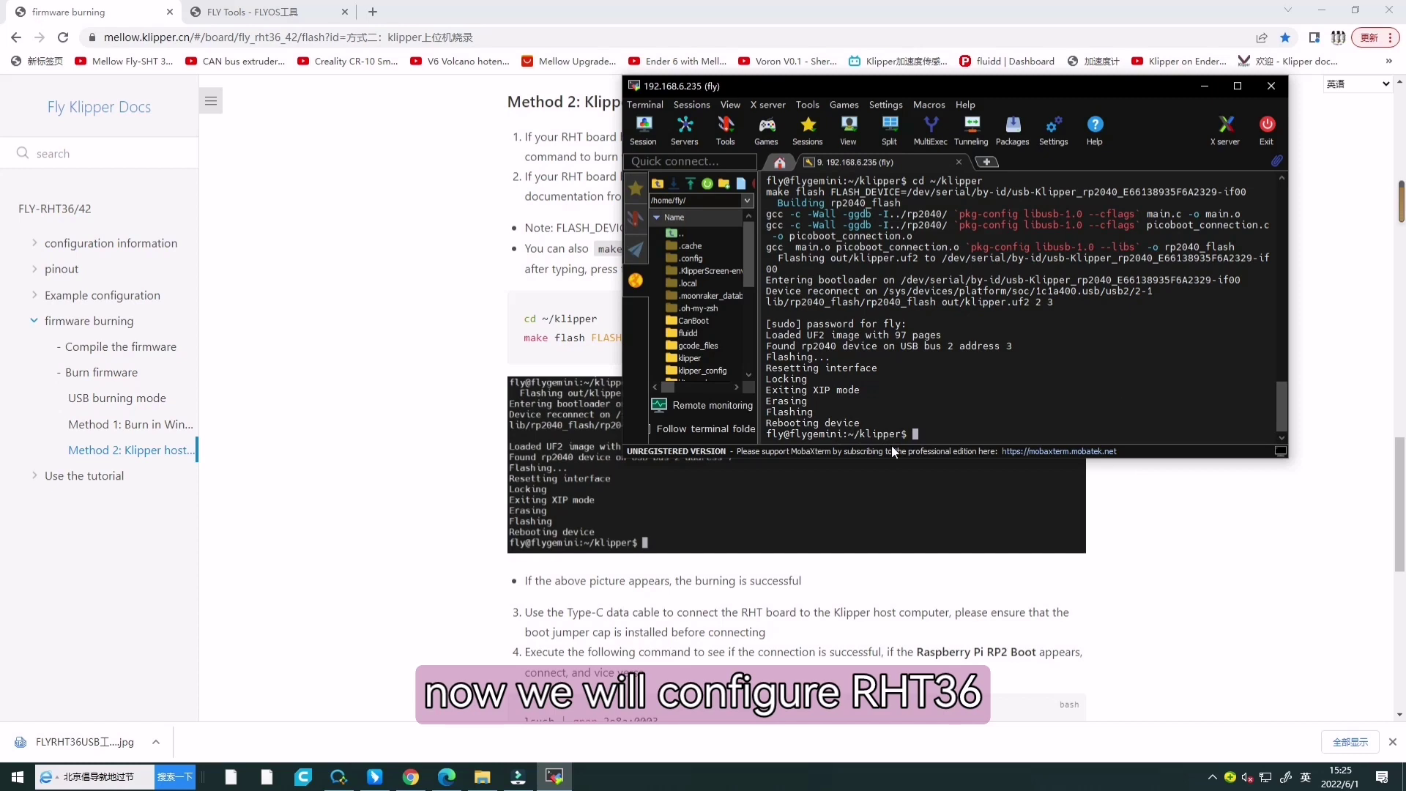
pyautogui.click(1208, 580)
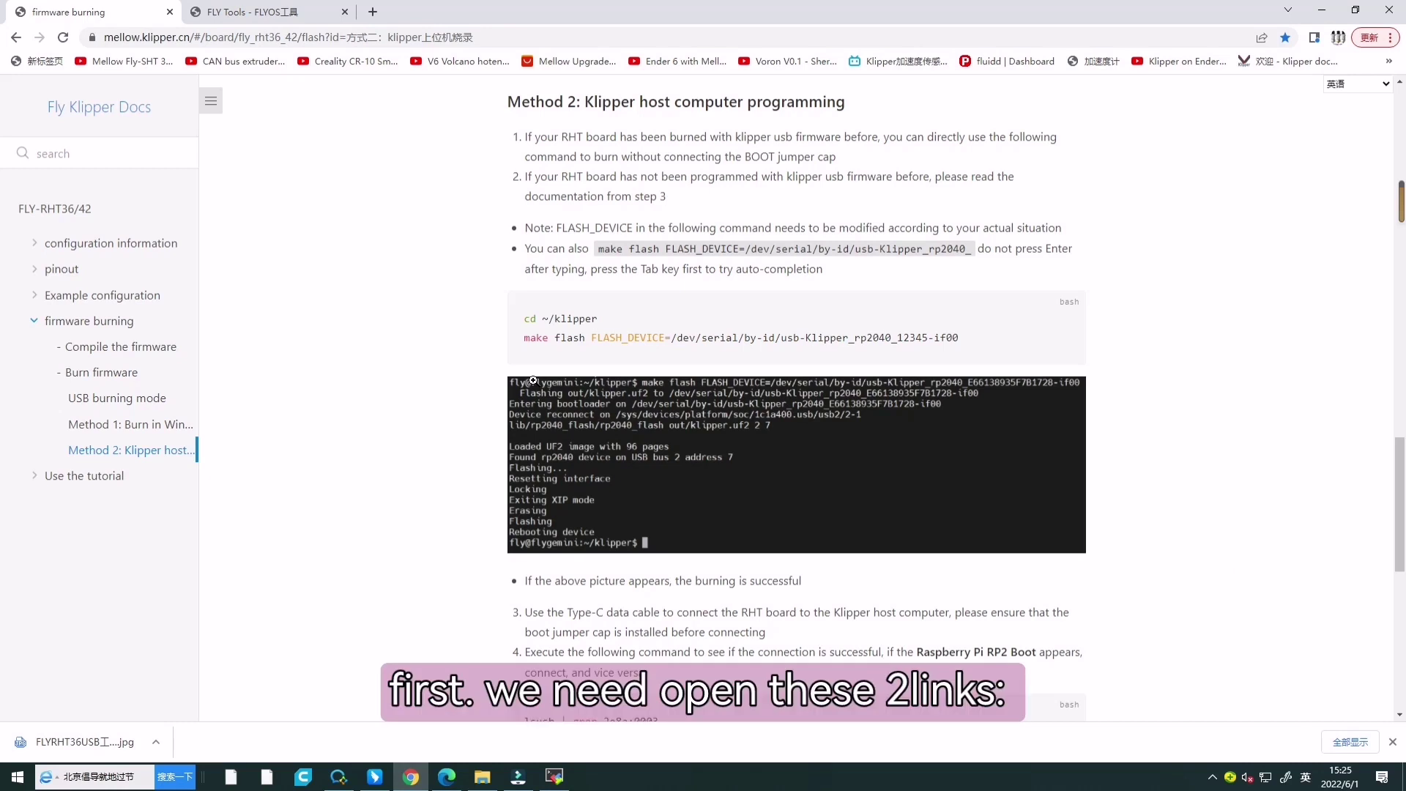
pyautogui.click(374, 14)
# Open FLY Tools at flygemini.lan:9999 and fluidd at flygemini.lan in separate tabs.
pyautogui.write('flygemini.lan:9999')
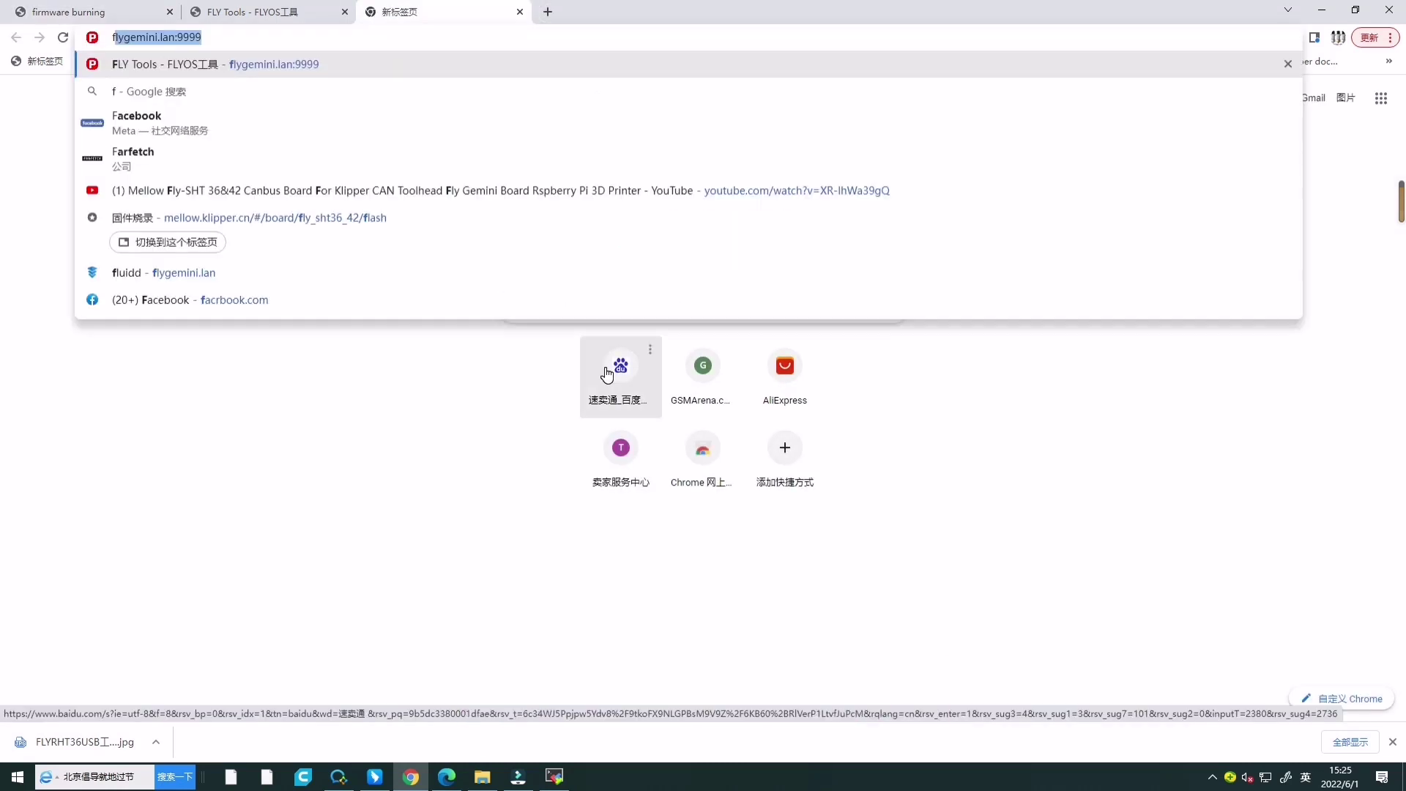
pyautogui.click(316, 68)
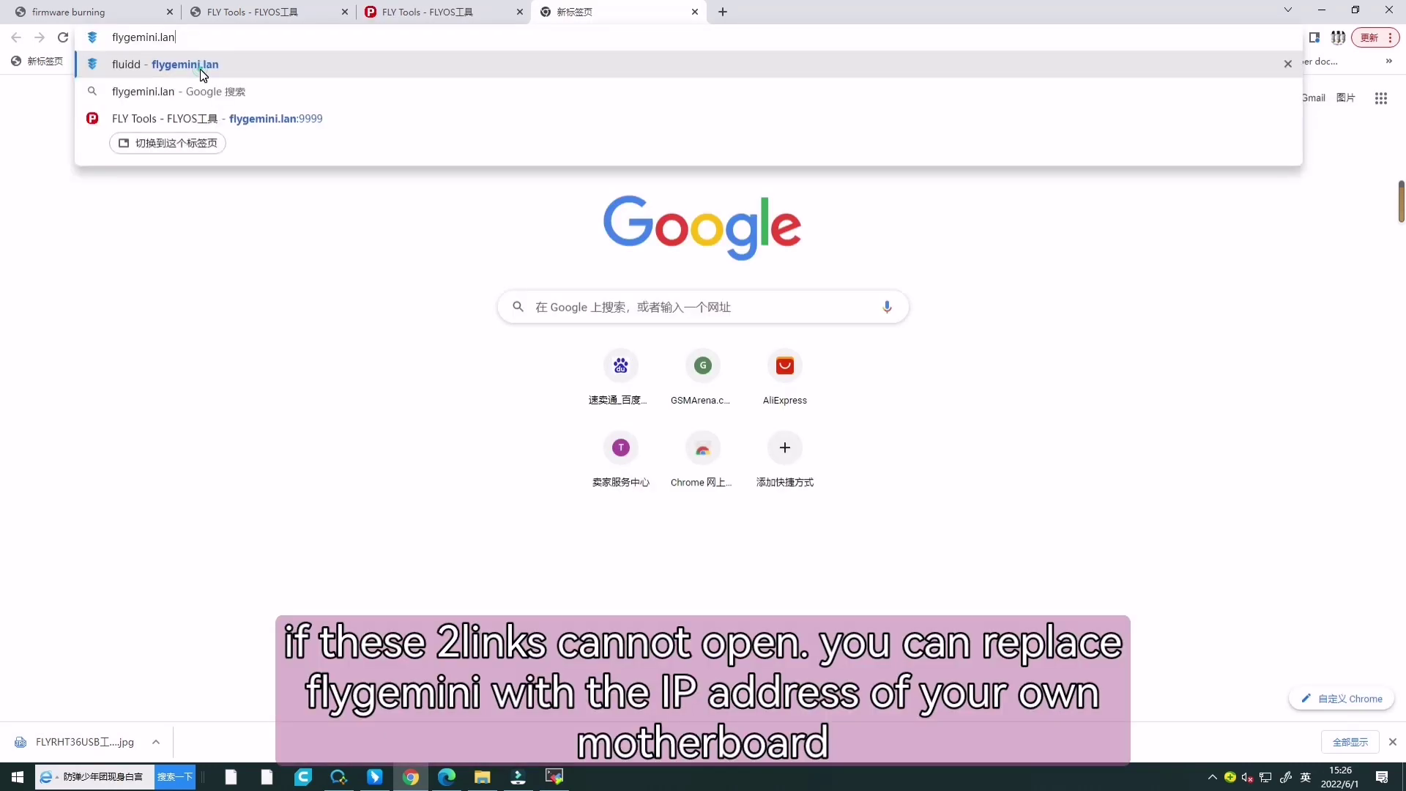
pyautogui.click(201, 68)
pyautogui.click(403, 13)
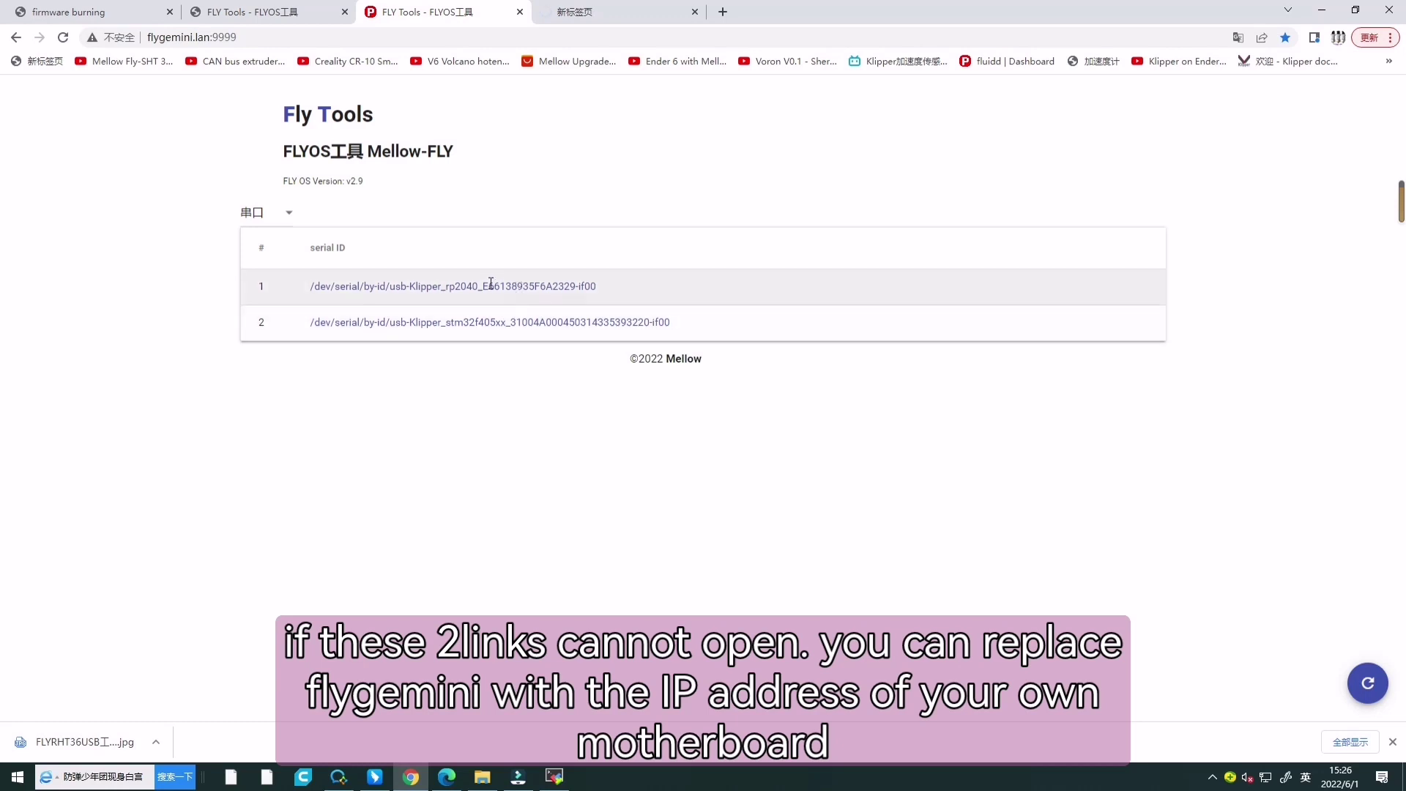
pyautogui.click(582, 14)
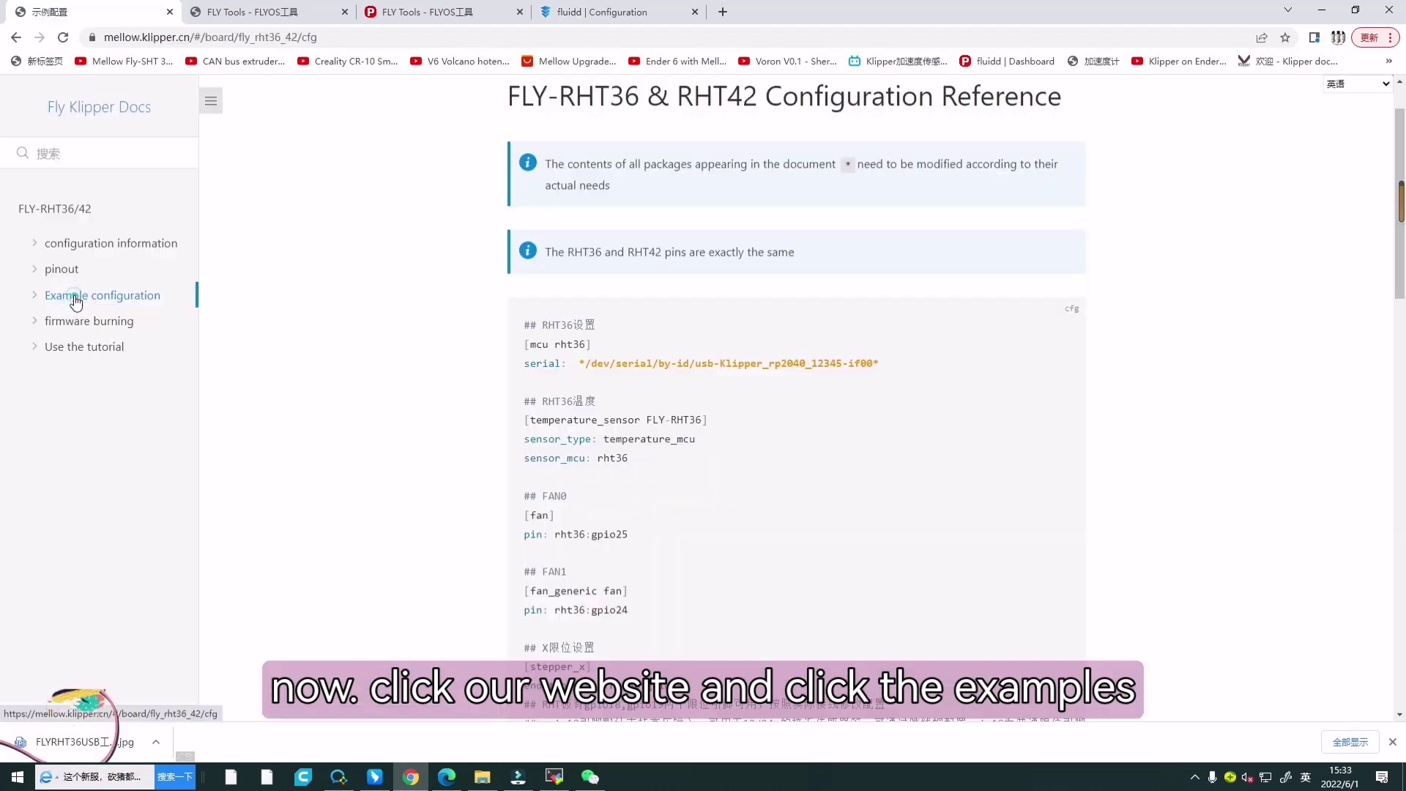
# Copy the '## RHT36设置' through 'sensor_mcu: rht36' lines from the RHT36 example configuration.
pyautogui.click(10, 40)
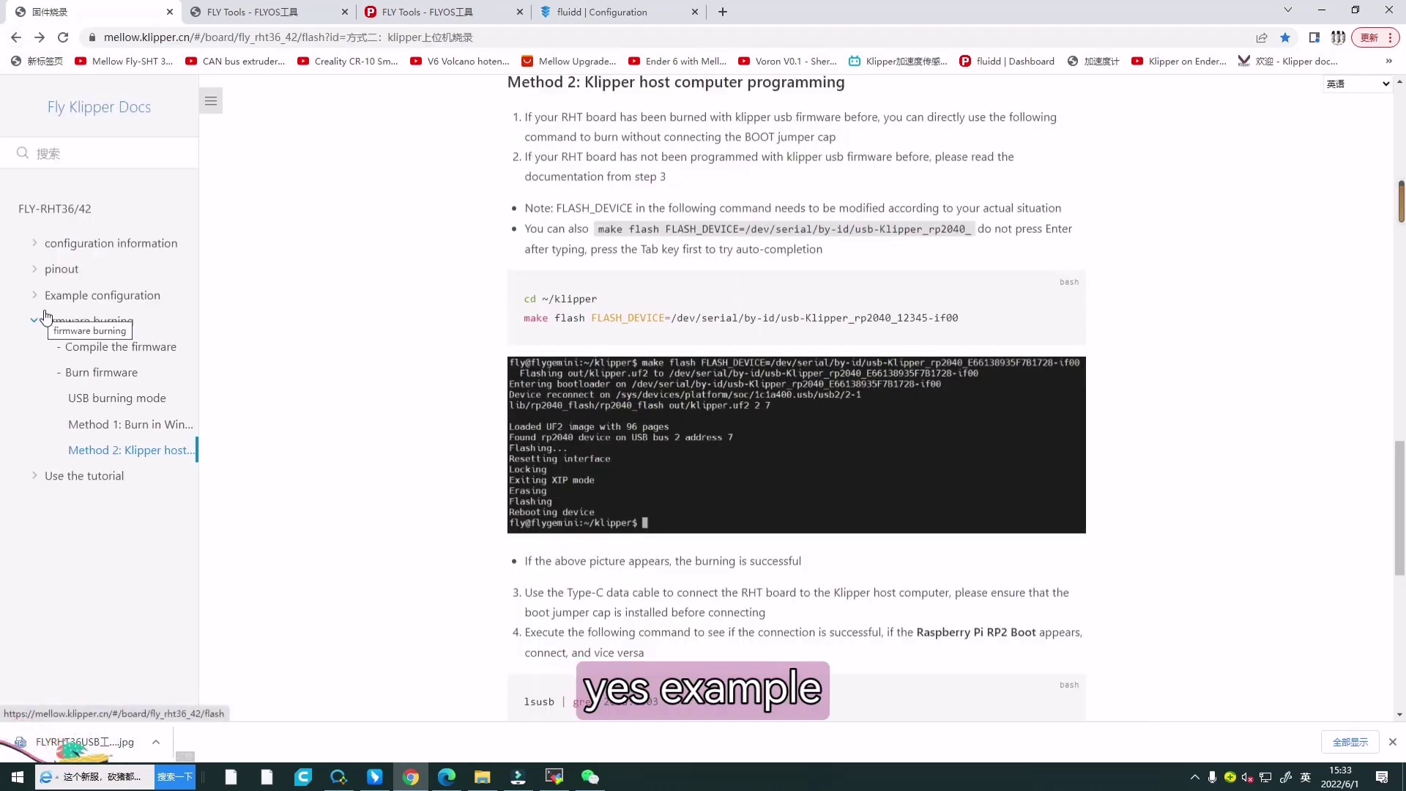
pyautogui.click(90, 298)
pyautogui.scroll(15, 618, 456)
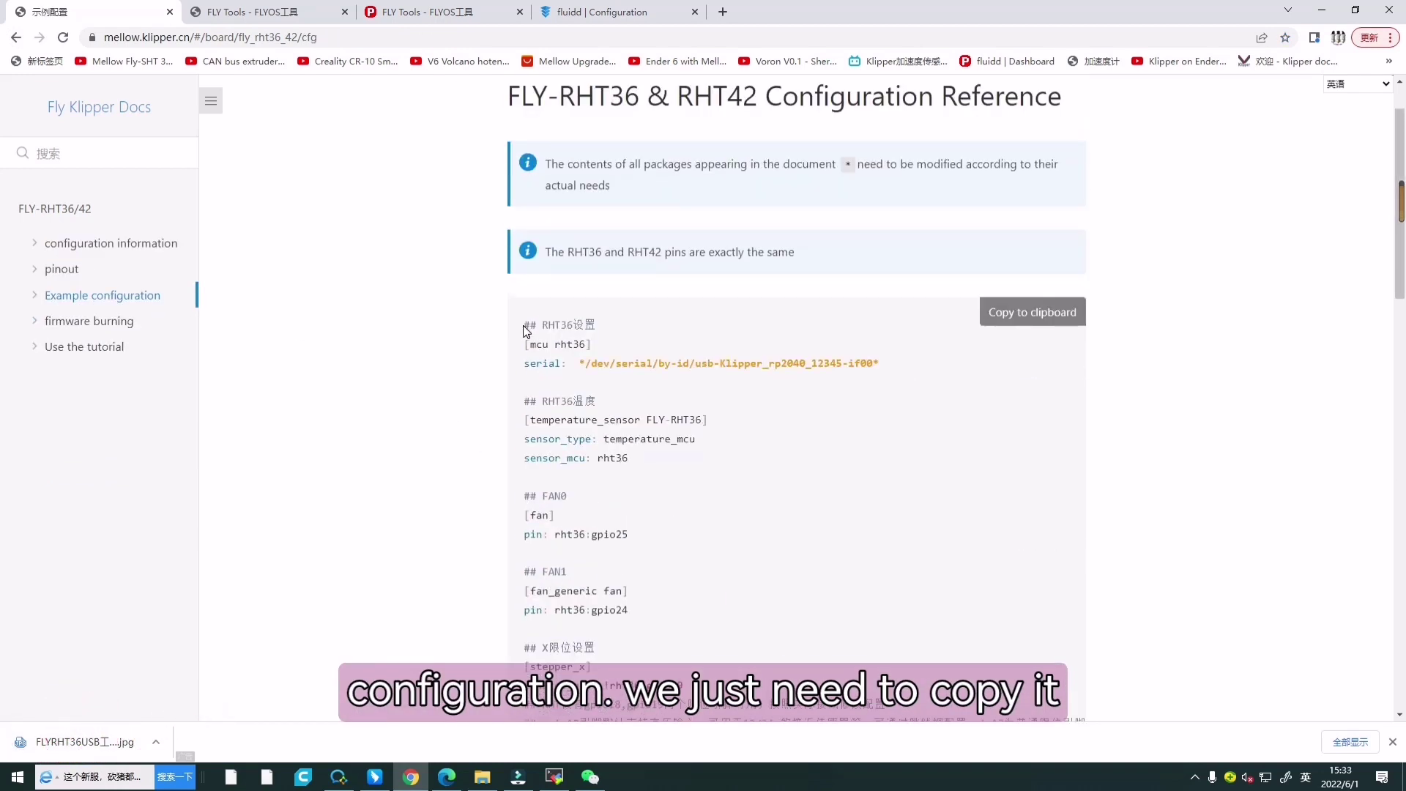
pyautogui.moveTo(524, 327); pyautogui.dragTo(707, 451)
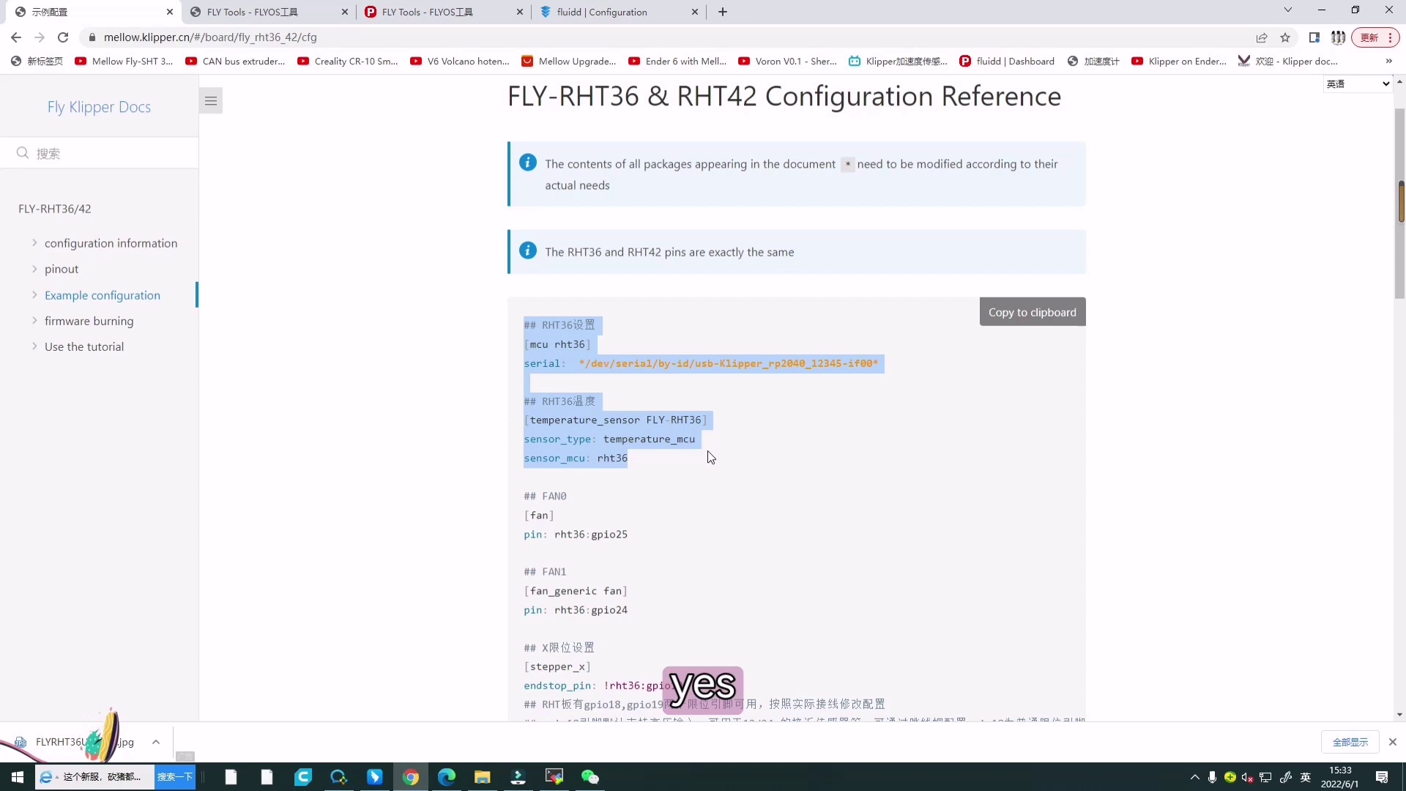
pyautogui.rightClick(648, 400)
pyautogui.click(673, 410)
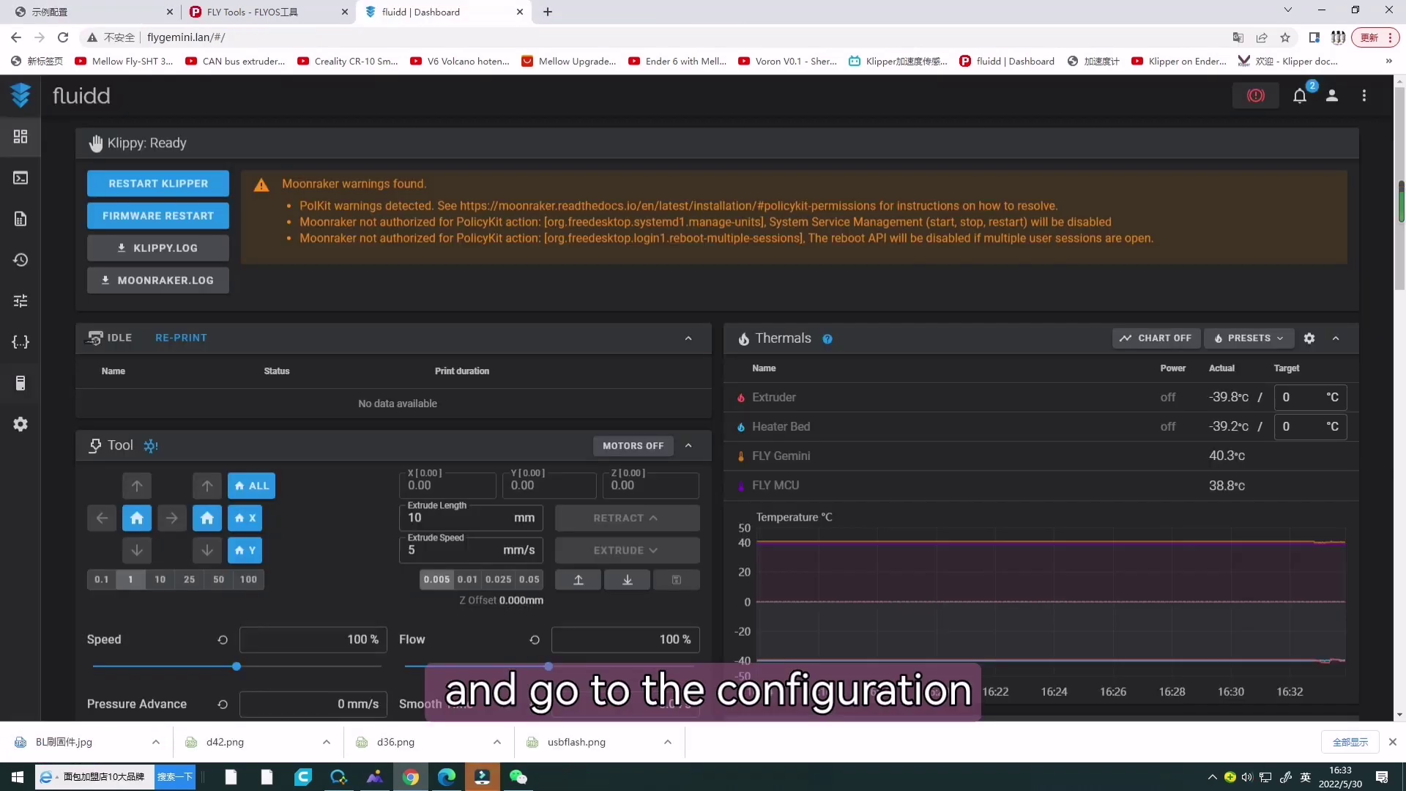
# Paste the copied [mcu rht36] and FLY-RHT36 sensor block into printer.cfg at line 12.
pyautogui.click(21, 347)
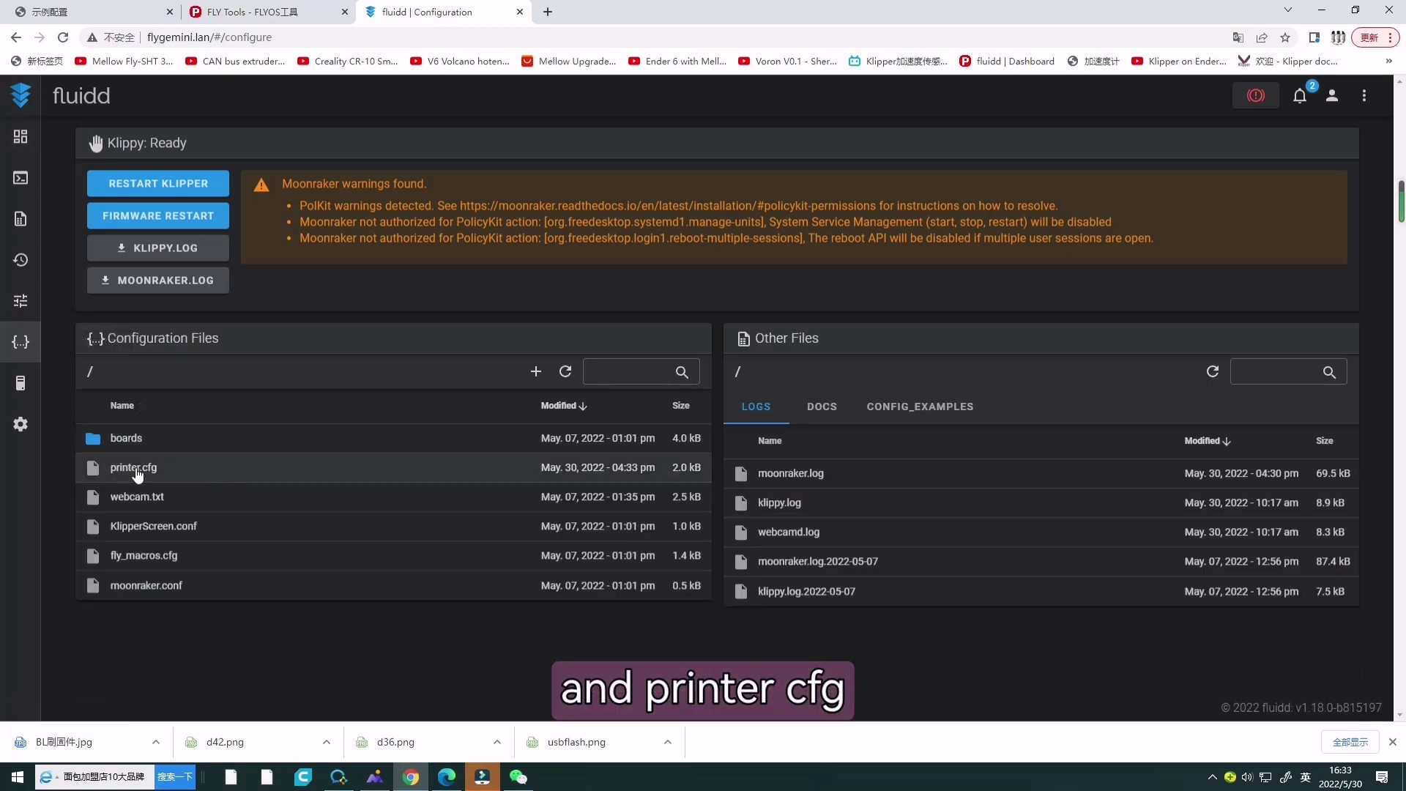
pyautogui.click(139, 468)
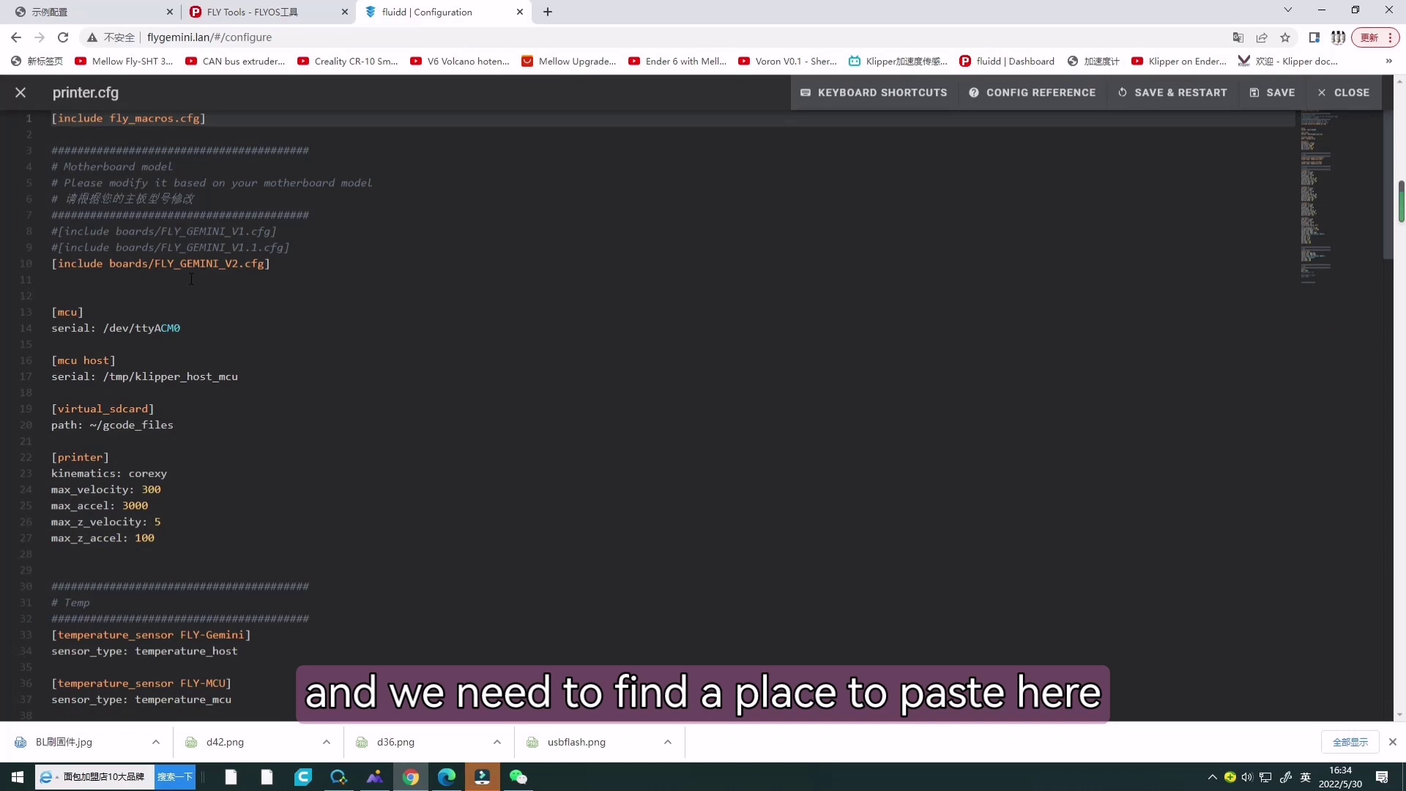
pyautogui.click(190, 278)
pyautogui.scroll(-2, 212, 293)
pyautogui.scroll(2, 252, 312)
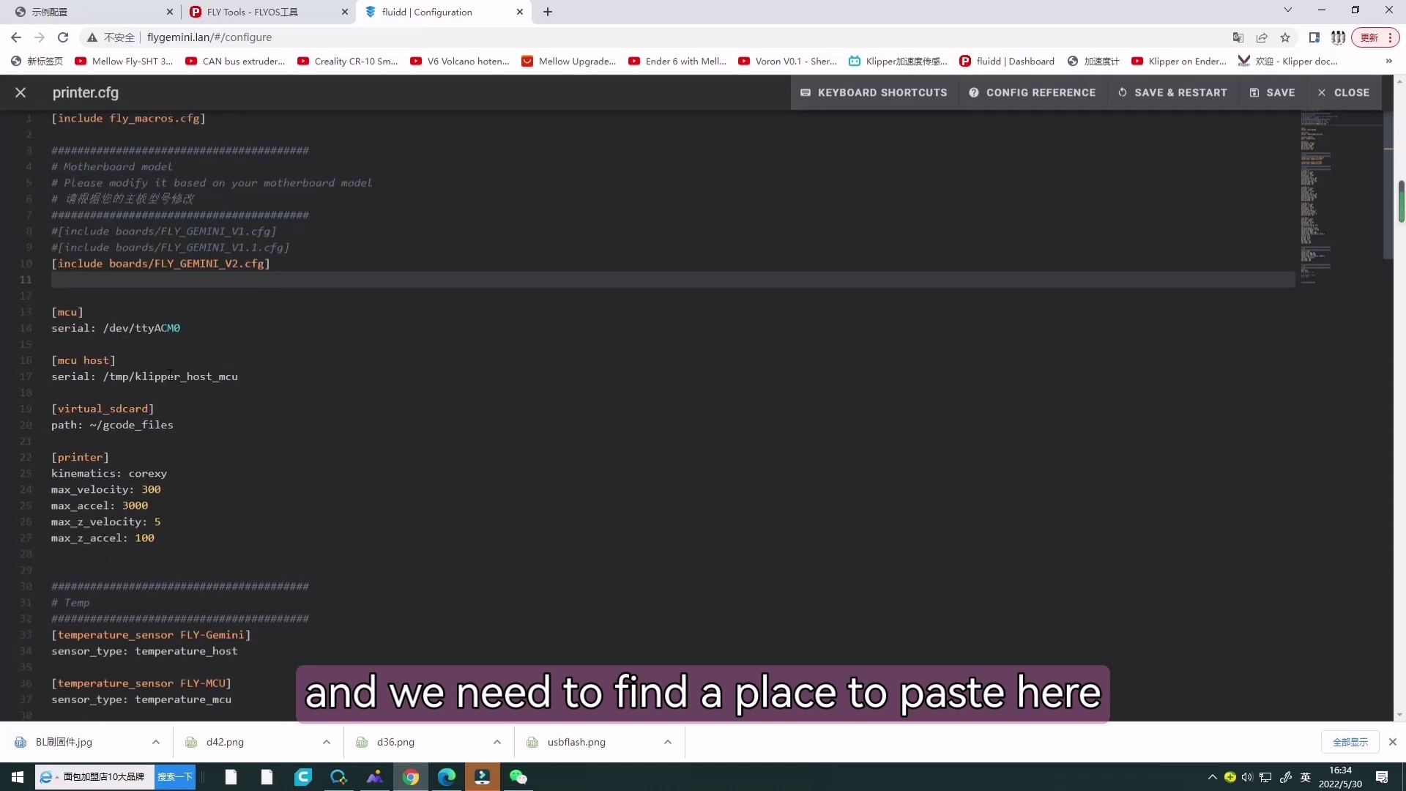
pyautogui.click(185, 554)
pyautogui.click(139, 293)
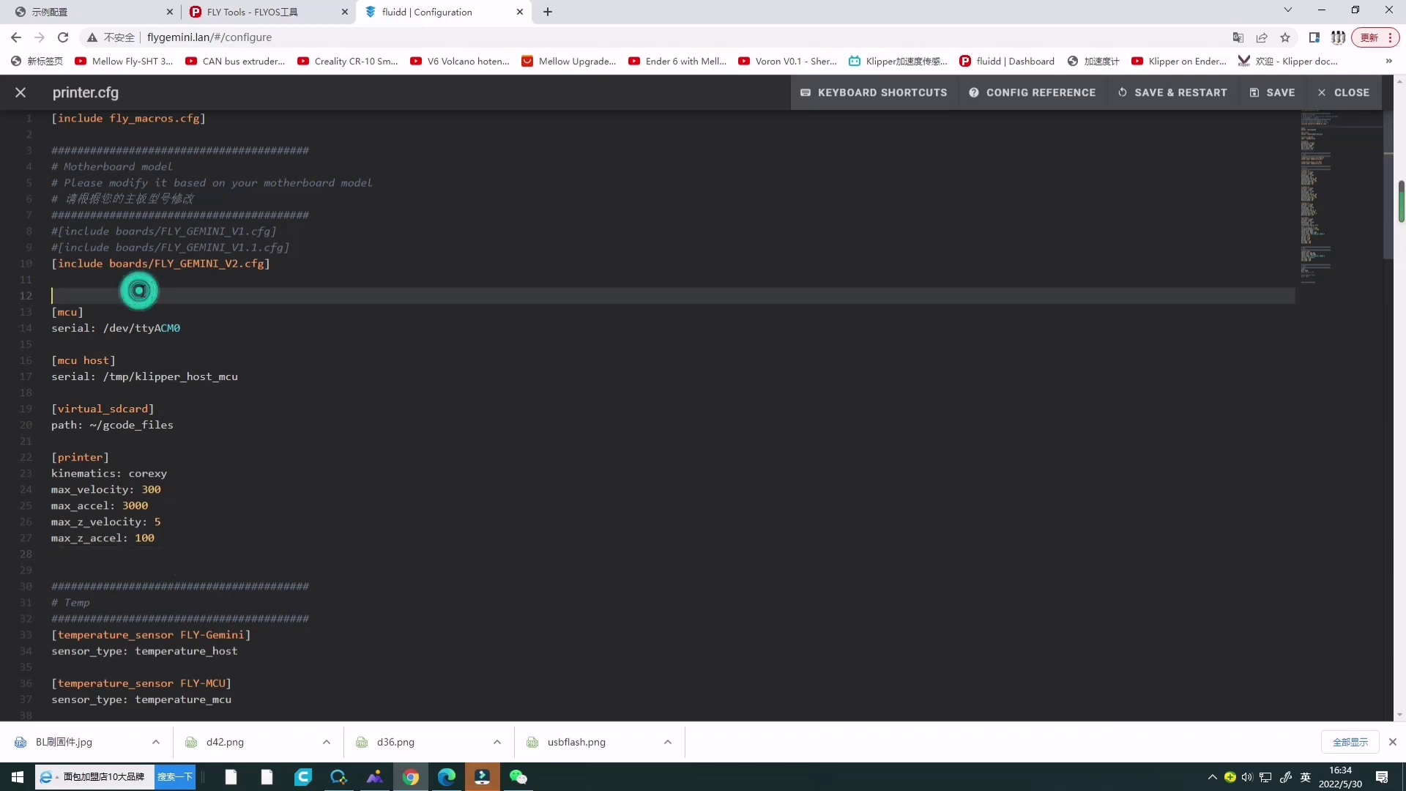
pyautogui.press('Return')
pyautogui.press('Return')
pyautogui.click(121, 297)
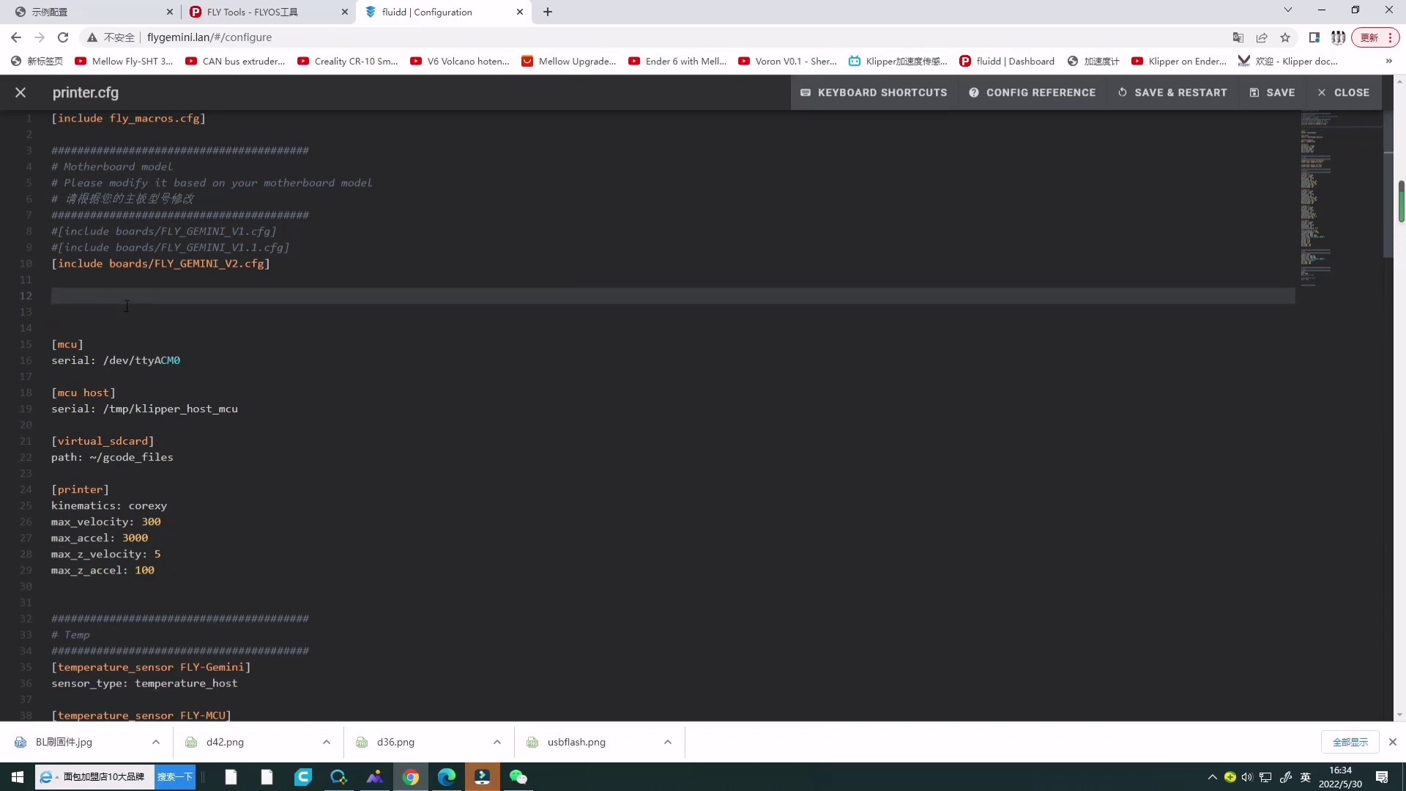
pyautogui.hotkey('ctrl', 'v')
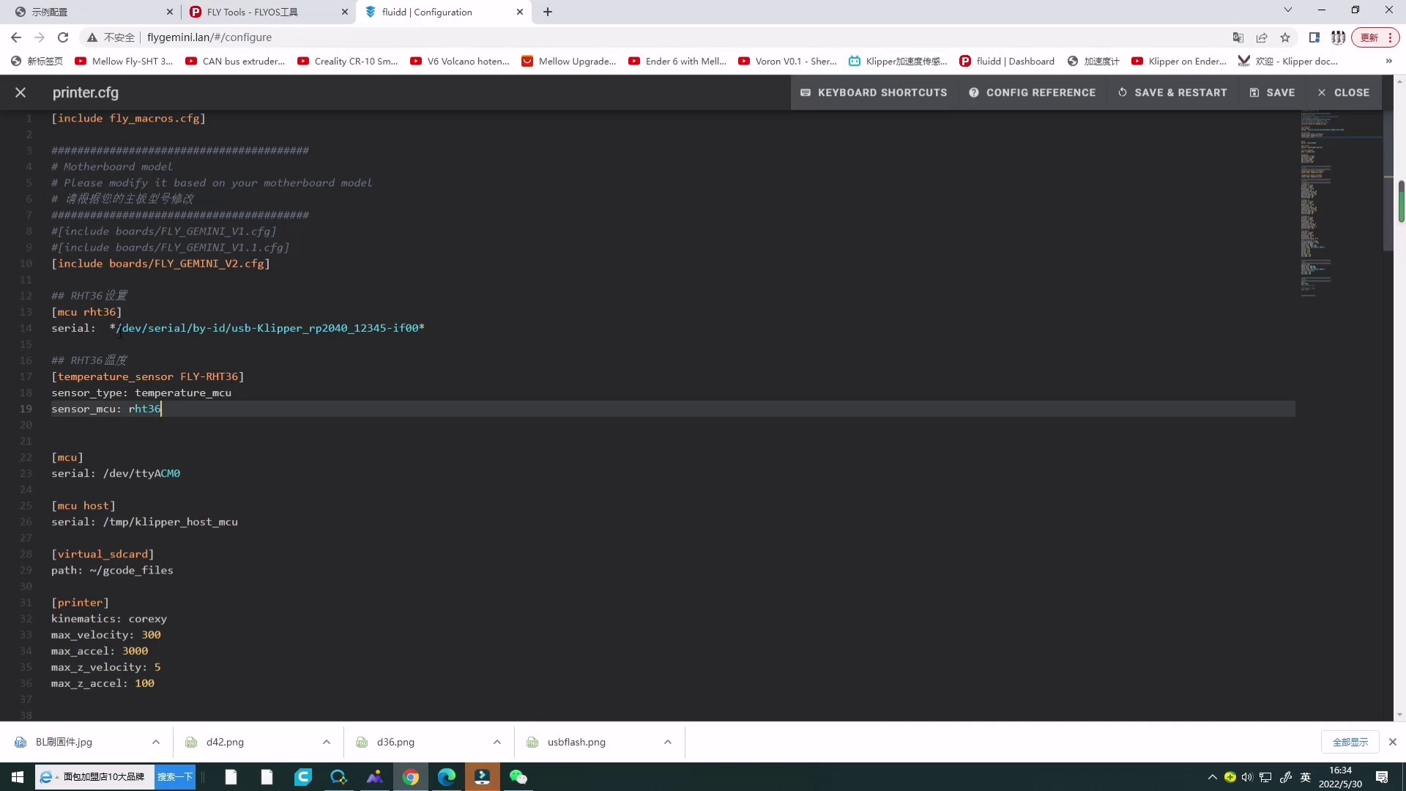
# Copy the rp2040 board's serial ID from the FLY Tools serial ID list.
pyautogui.moveTo(110, 327); pyautogui.dragTo(413, 327)
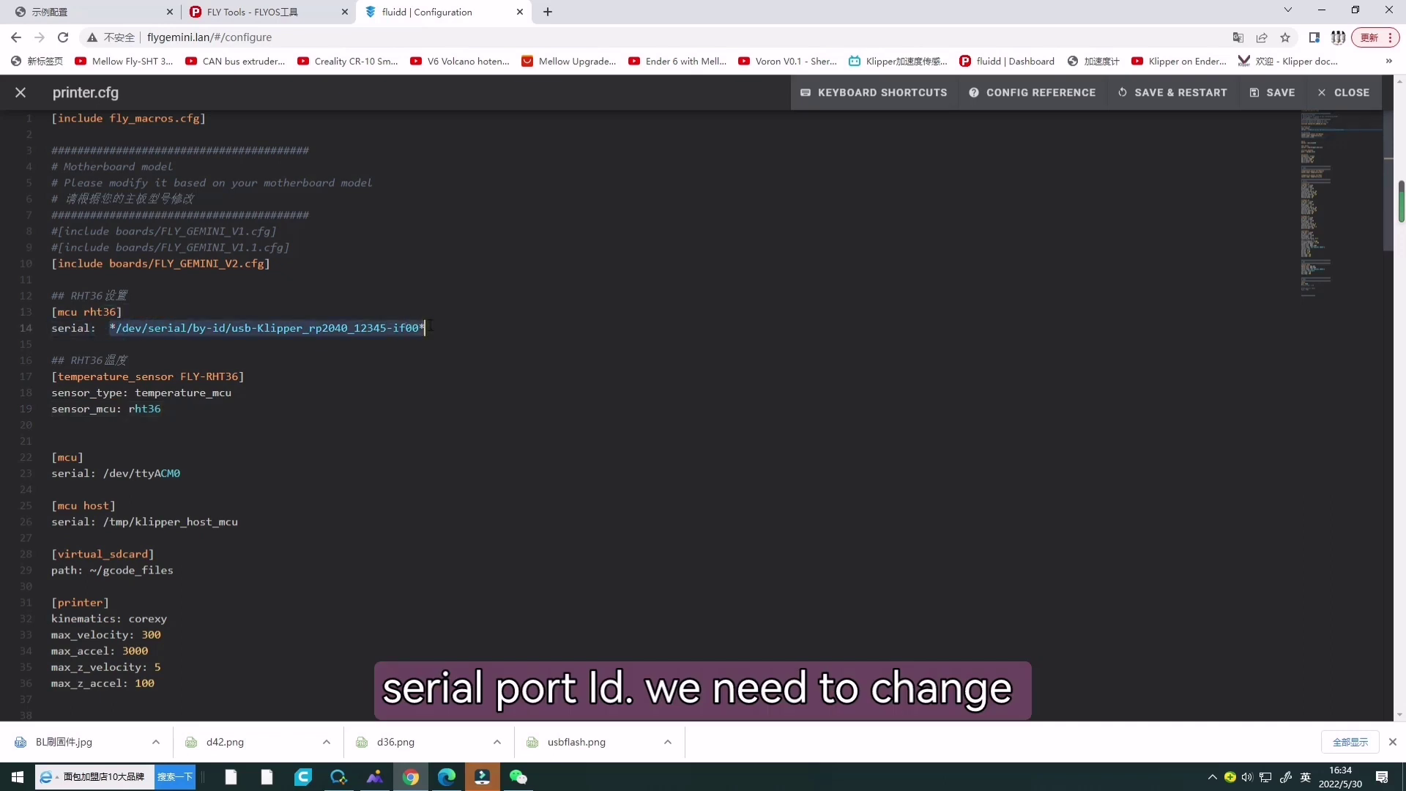
pyautogui.click(55, 9)
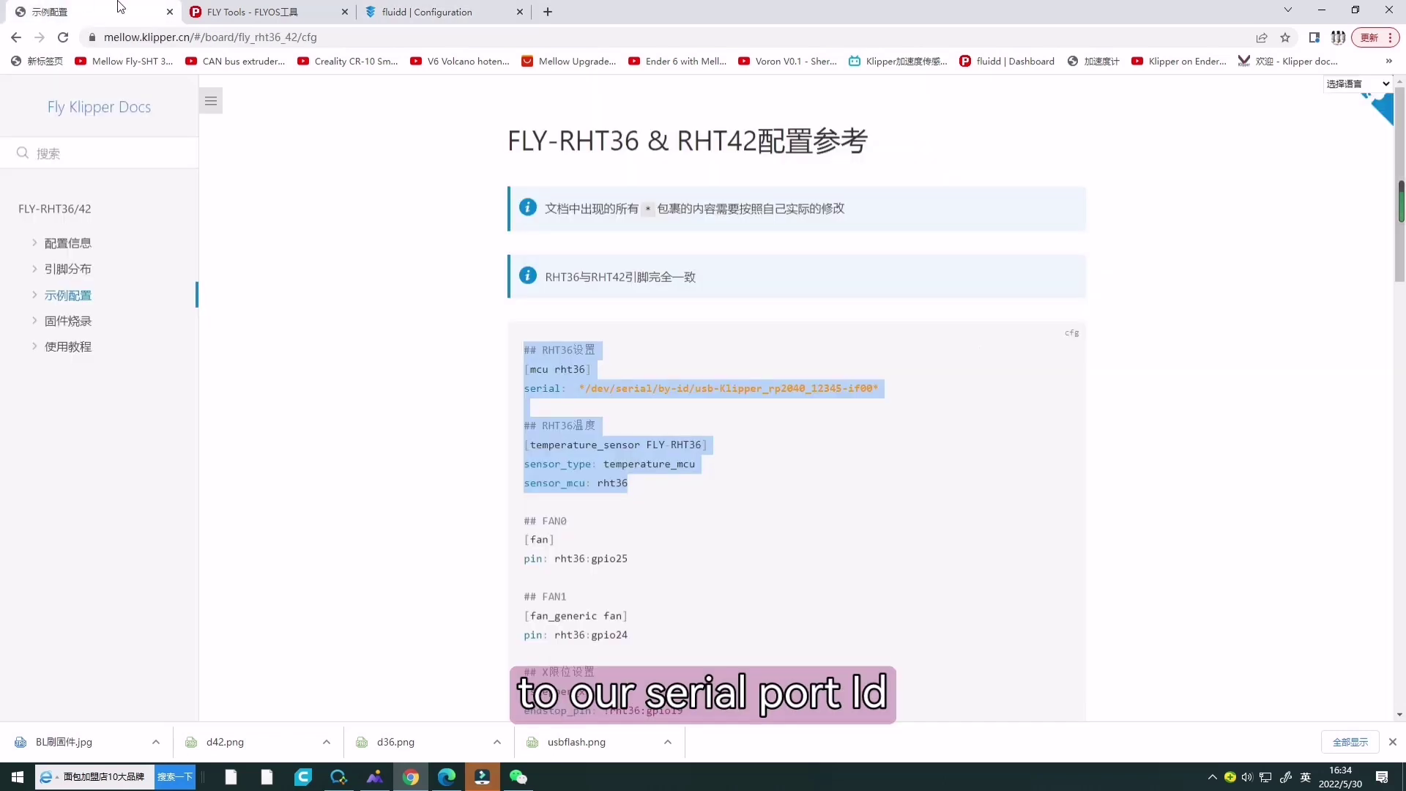
pyautogui.click(227, 9)
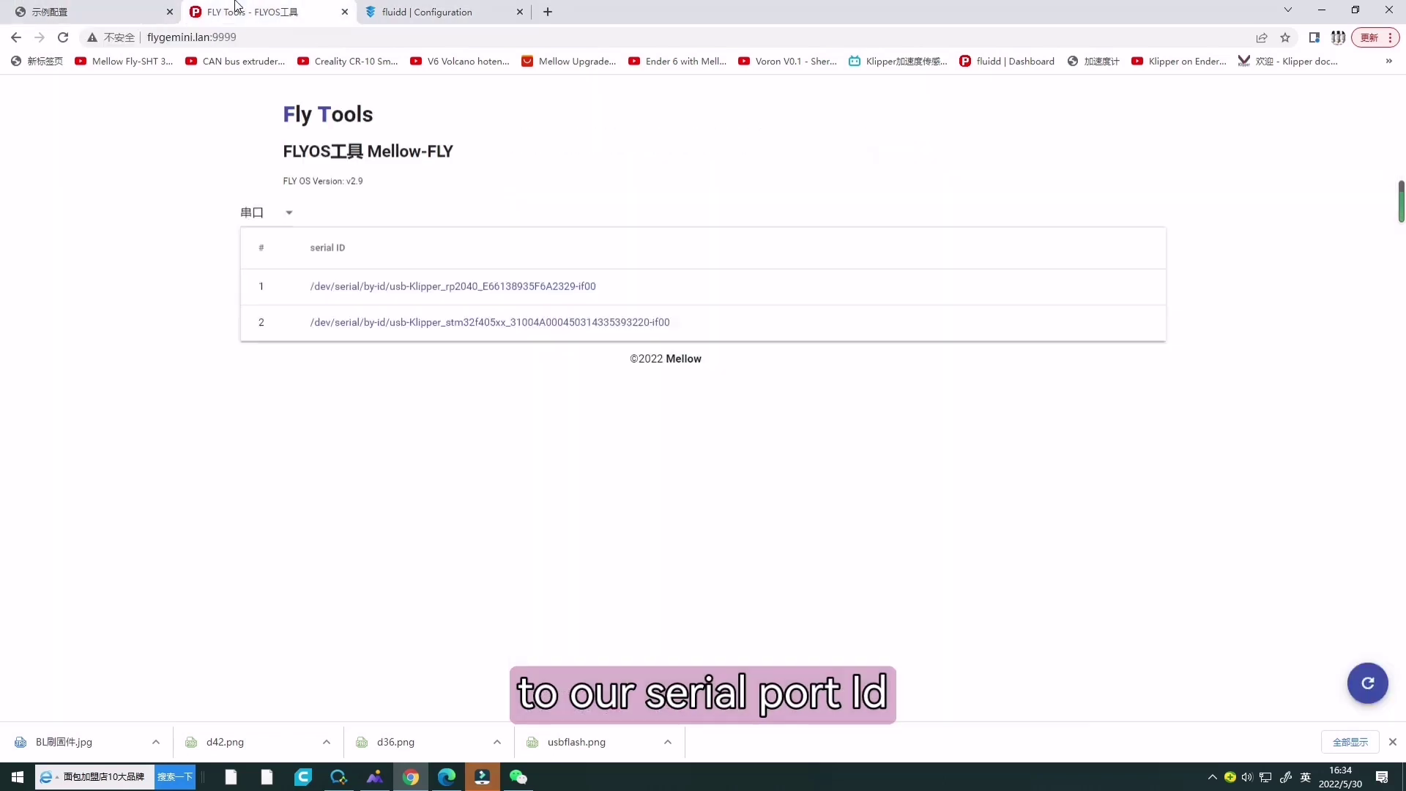
pyautogui.click(460, 286)
# Paste the serial ID over the line 14 placeholder path, then save and restart Klipper.
pyautogui.click(392, 8)
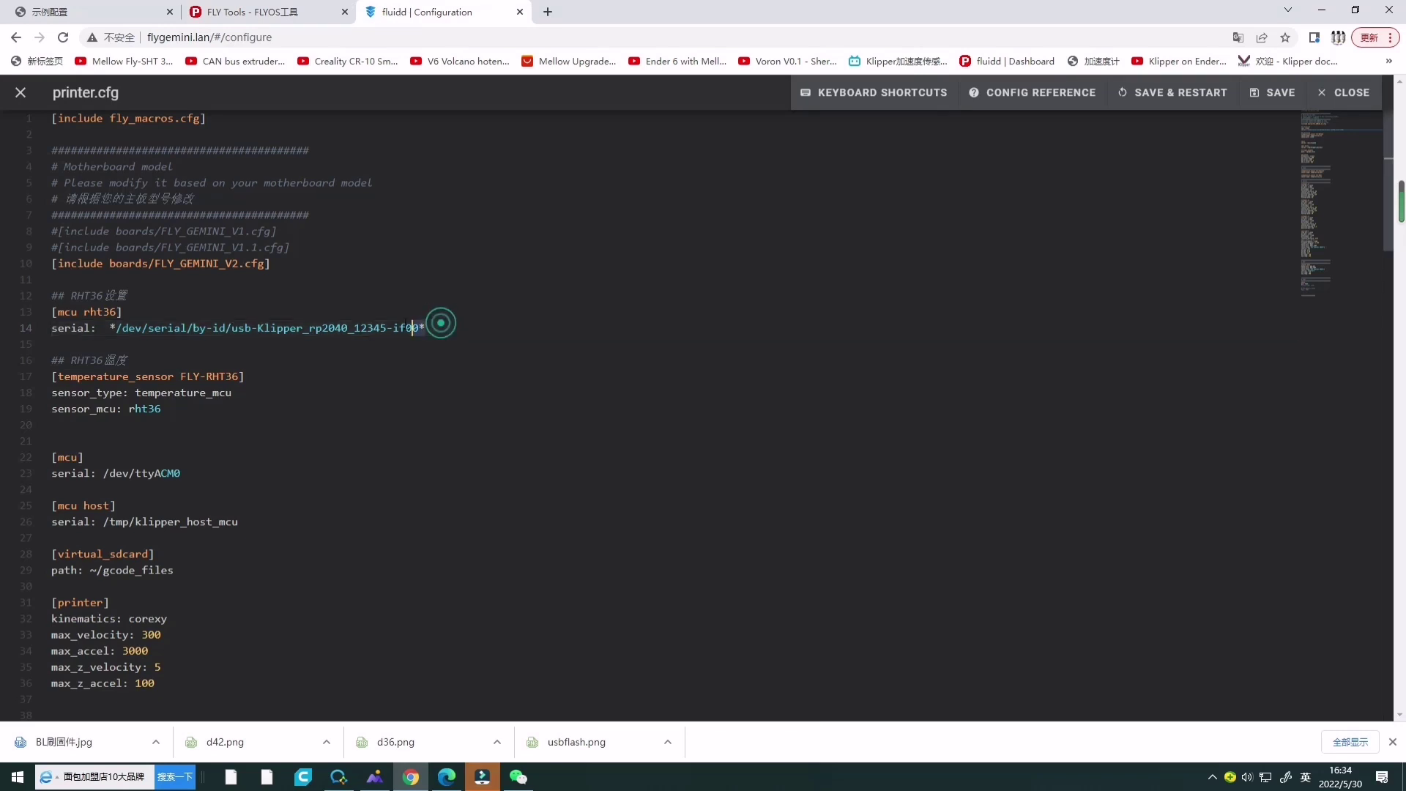
pyautogui.moveTo(441, 328); pyautogui.dragTo(115, 330)
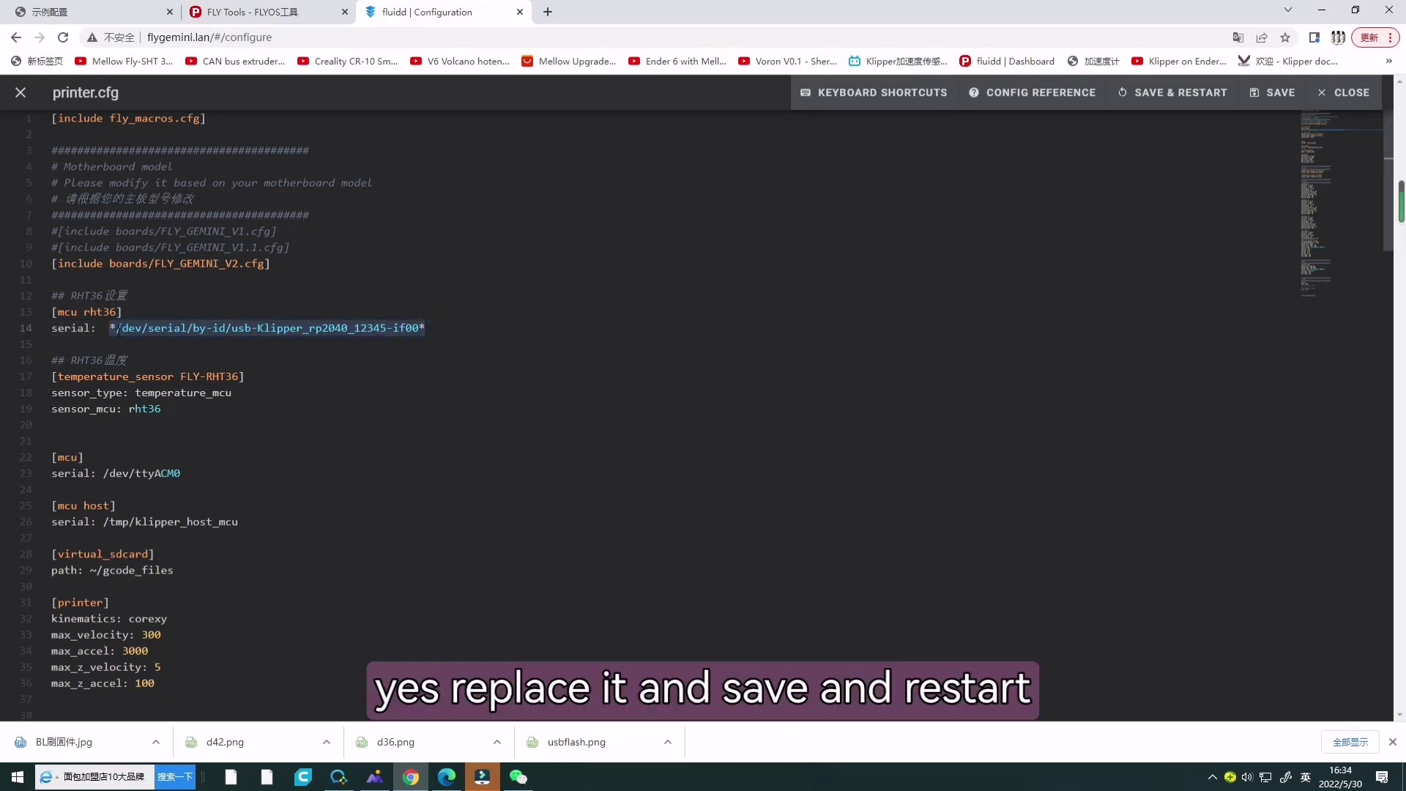
pyautogui.hotkey('ctrl', 'v')
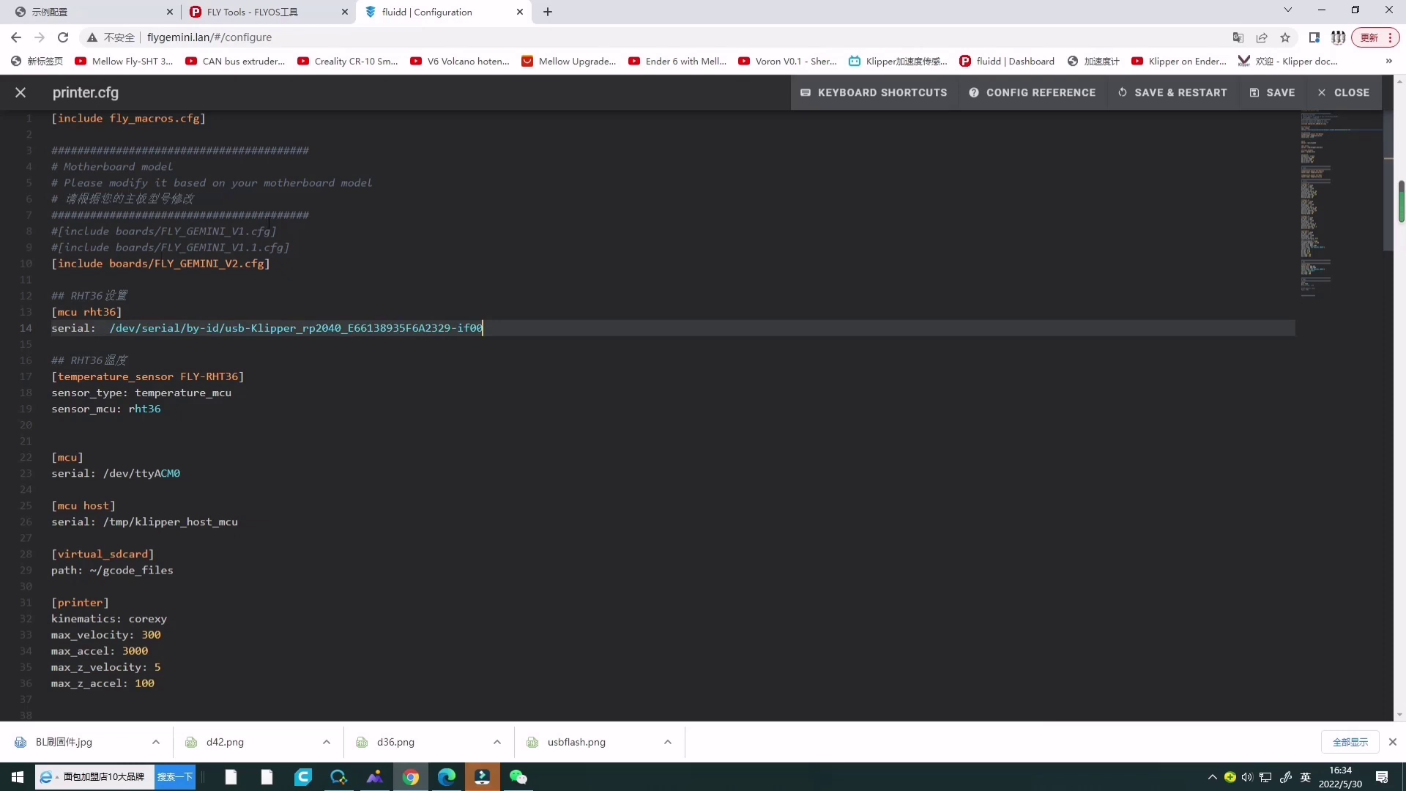
pyautogui.click(1180, 93)
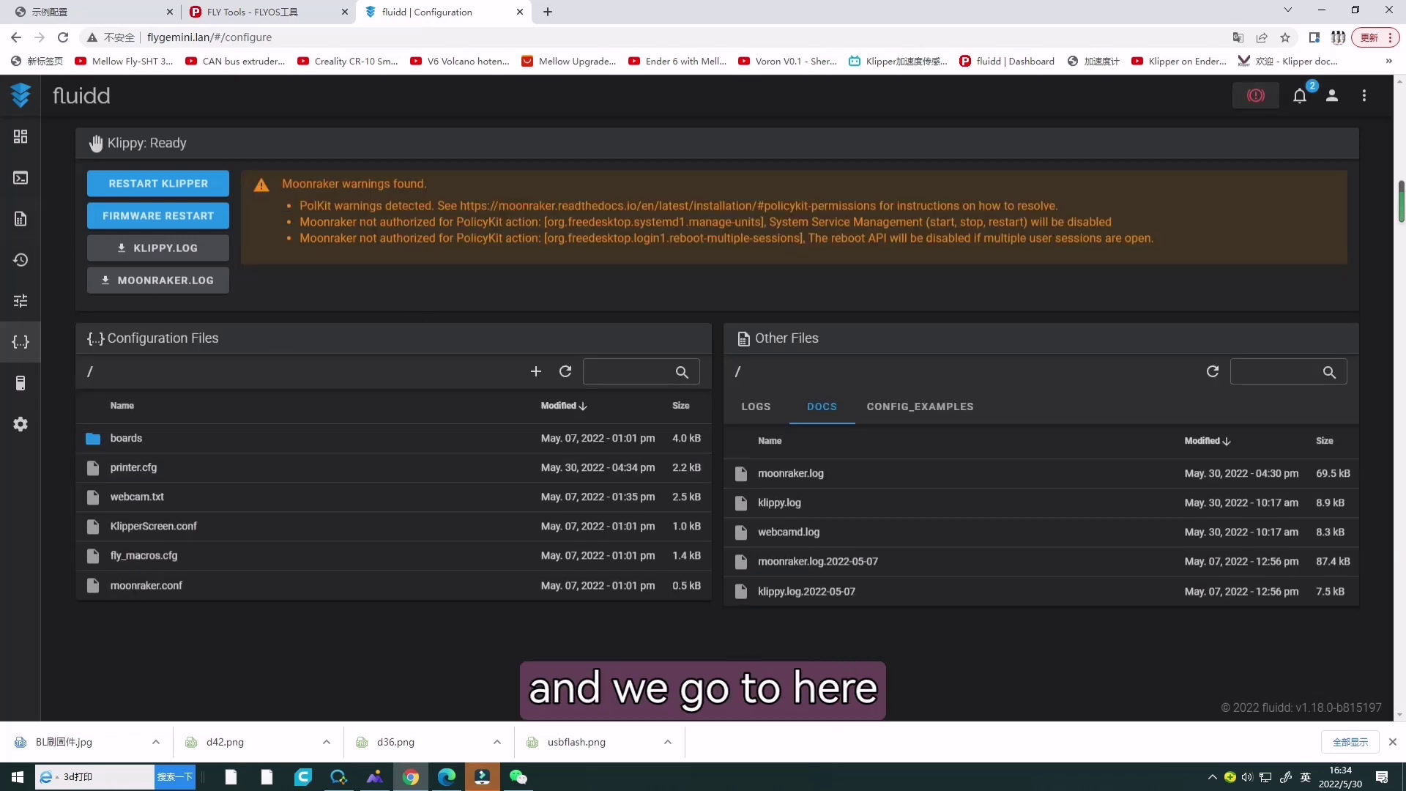
# Confirm on the dashboard that FLY RHT 36 reads about 31.9 °C under Thermals.
pyautogui.click(21, 136)
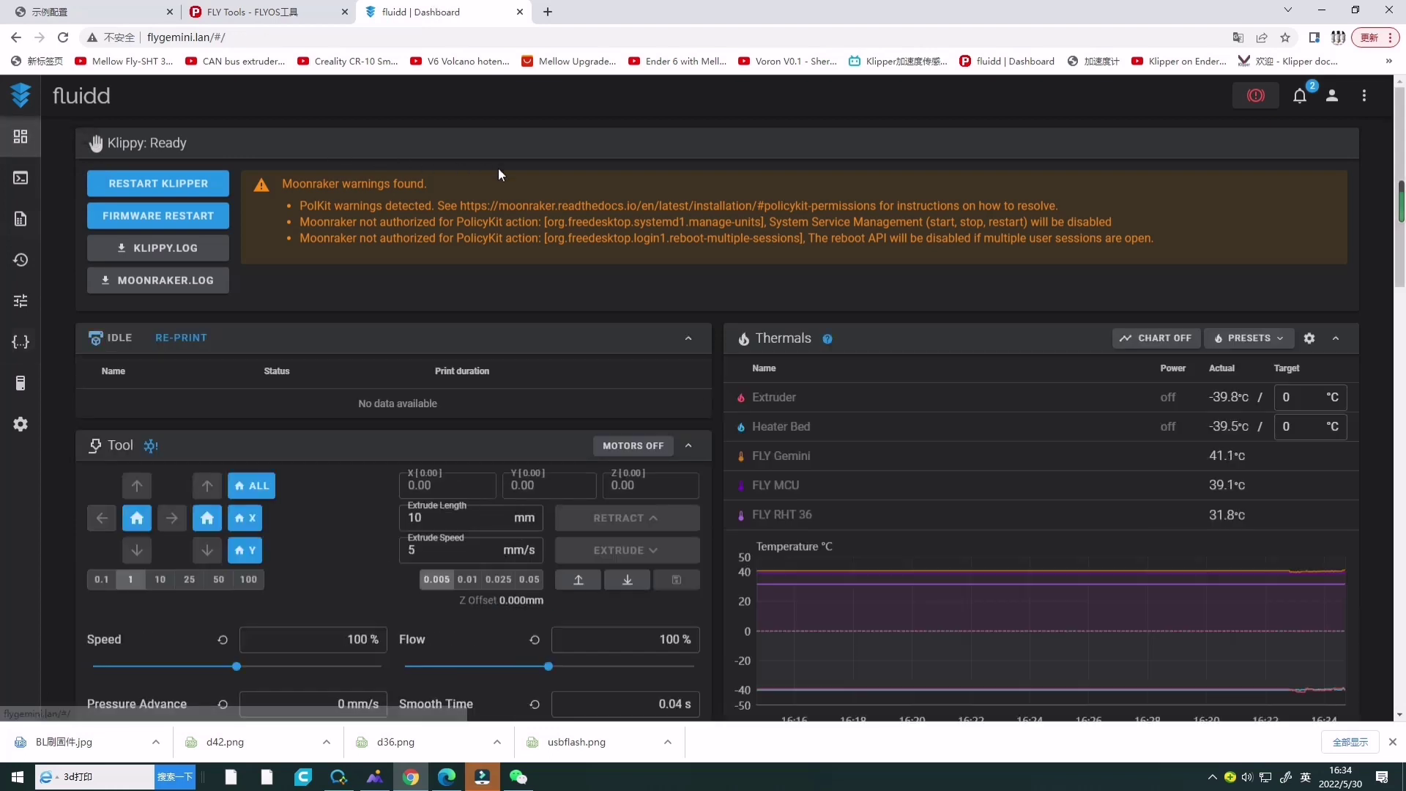
pyautogui.scroll(-2, 550, 192)
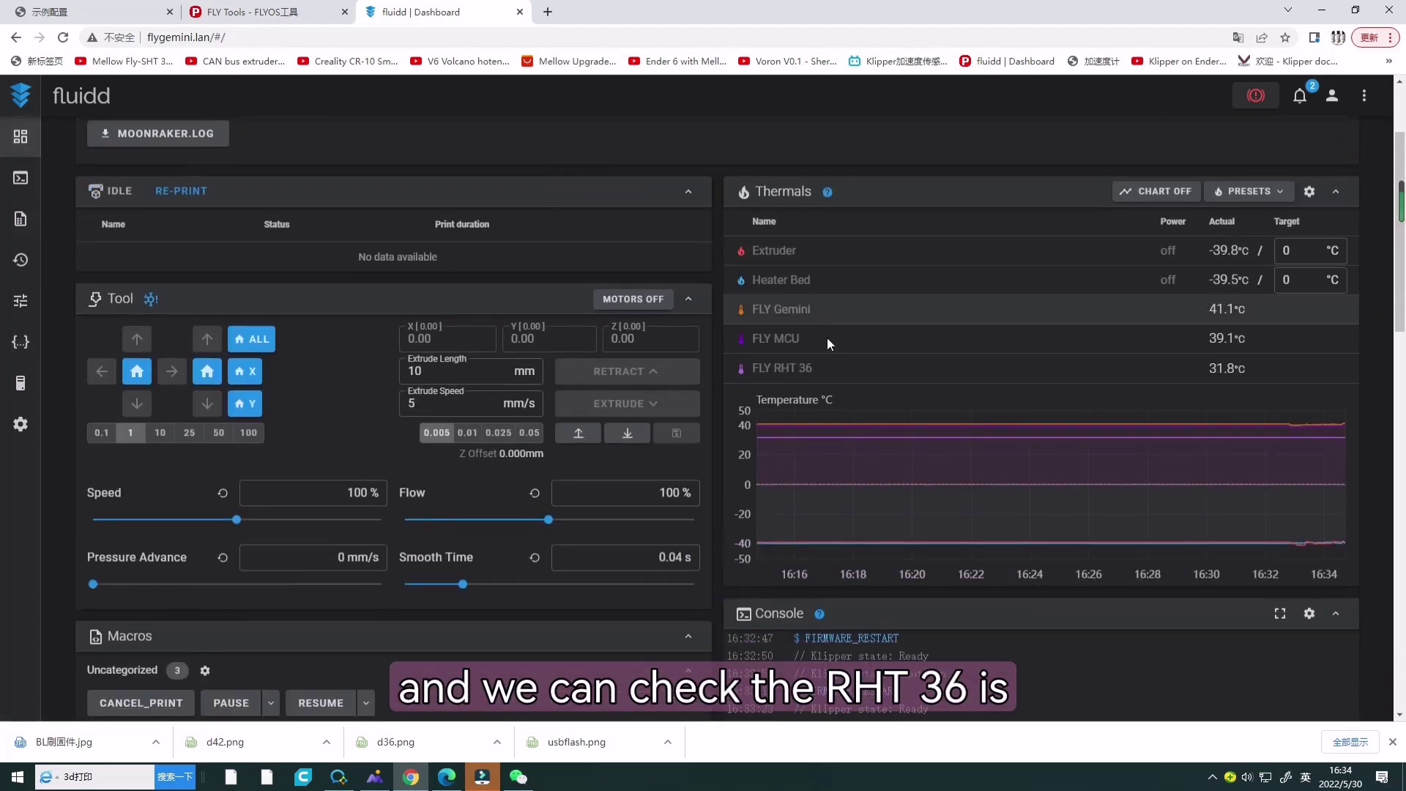
pyautogui.moveTo(763, 375); pyautogui.dragTo(859, 366)
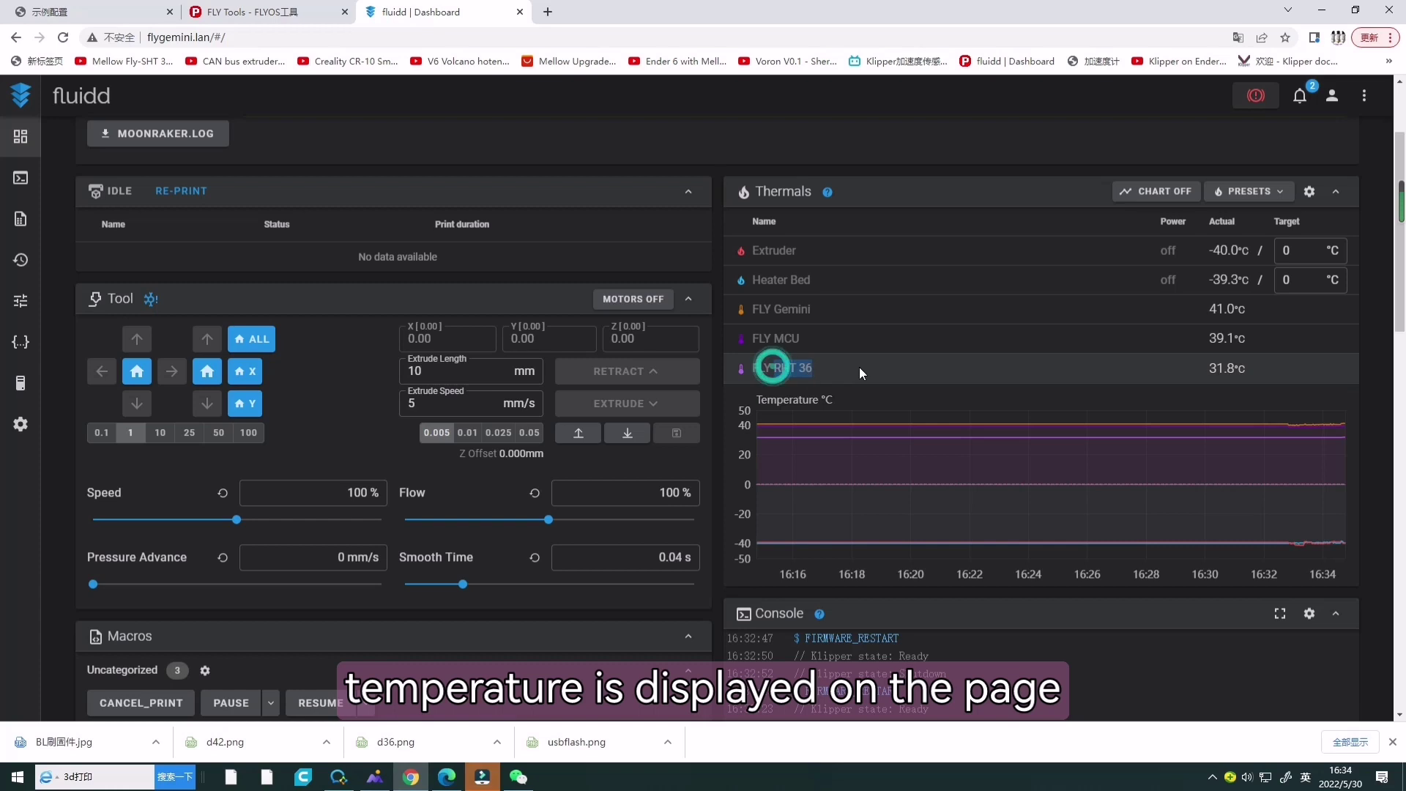
pyautogui.click(1179, 373)
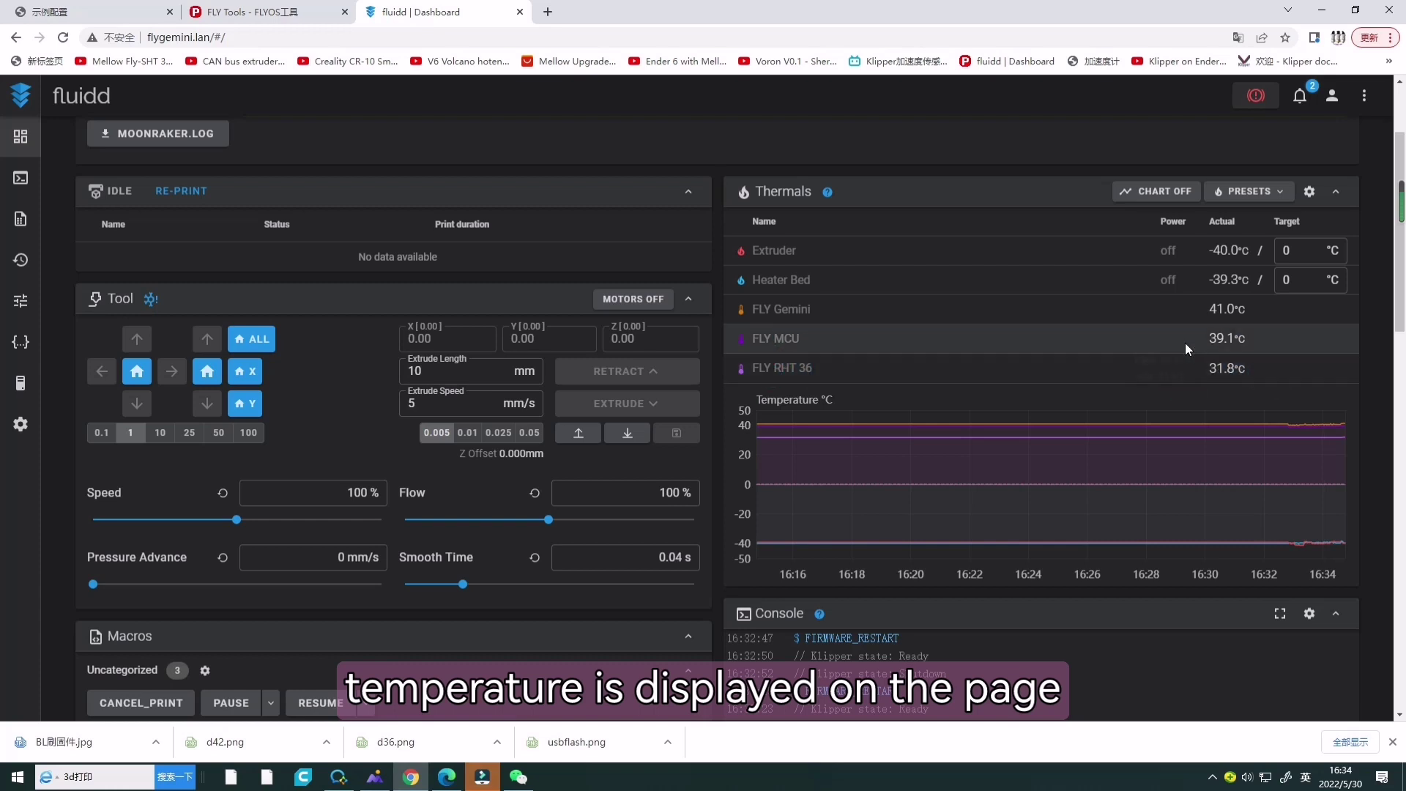
pyautogui.click(1186, 366)
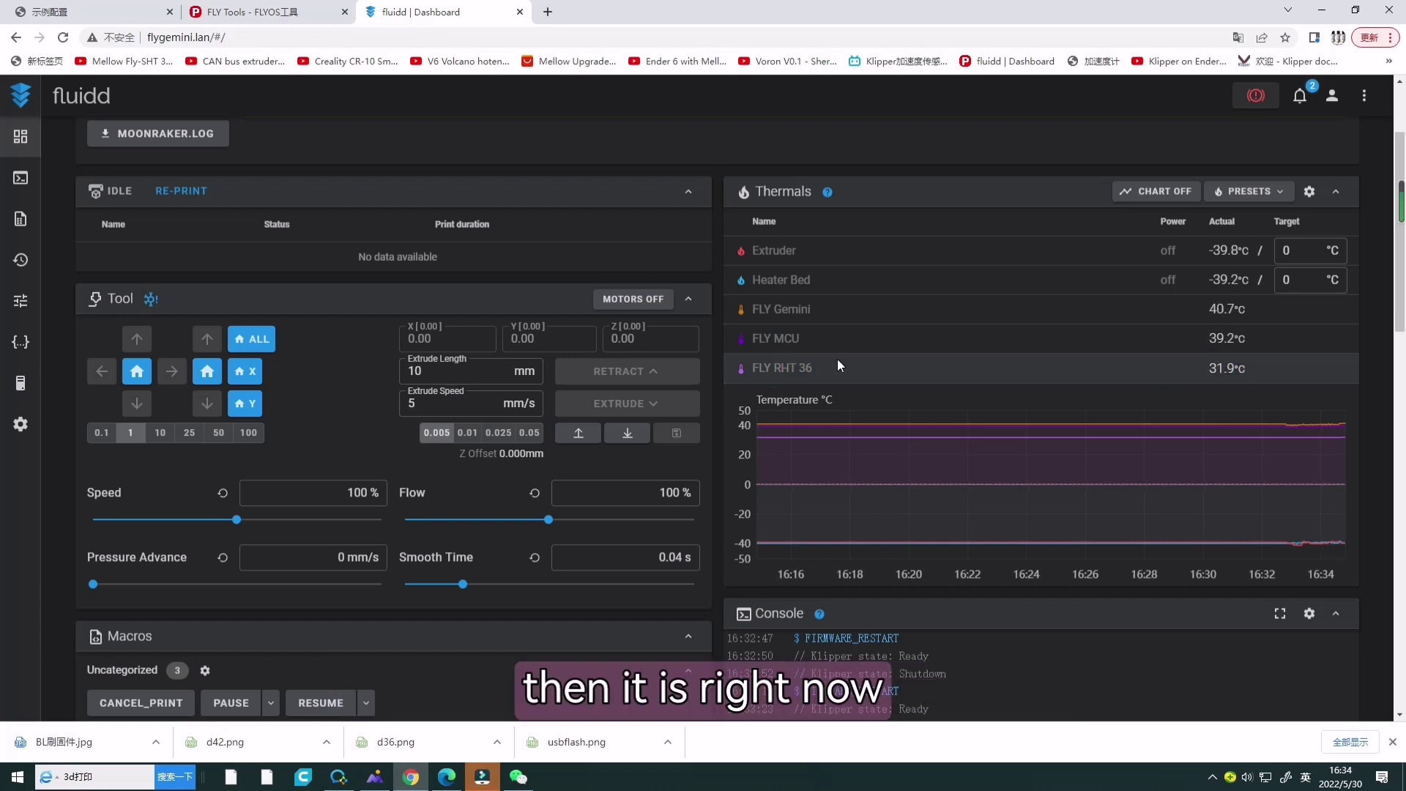